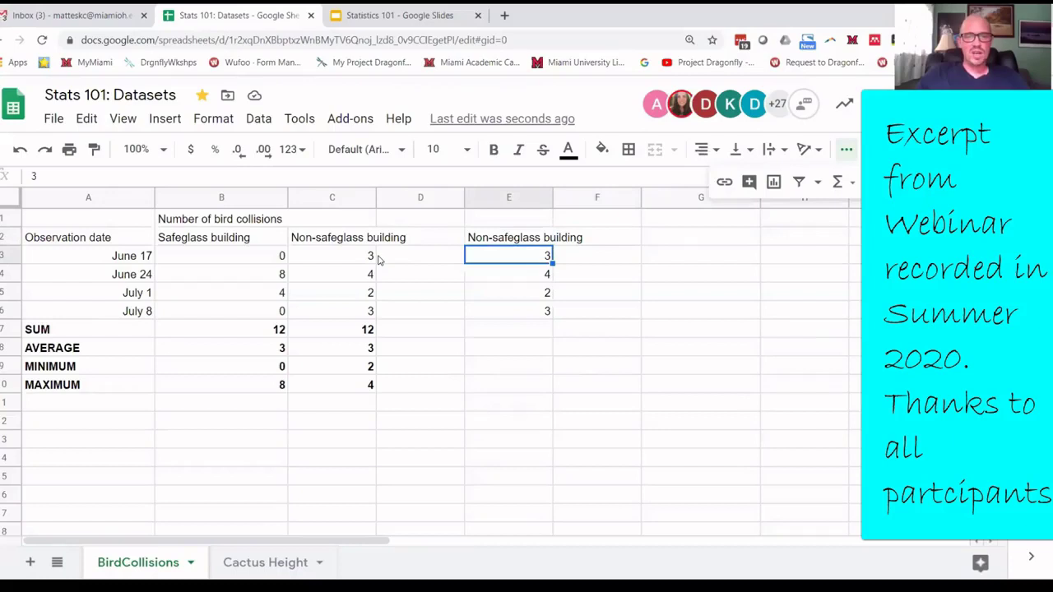
- Highlight the copied non-safeglass building collision values in E3:E6
{"action": "key", "text": "Down"}
{"action": "key", "text": "Down"}
{"action": "key", "text": "Up"}
{"action": "key", "text": "Up"}
{"action": "key", "text": "shift+Down"}
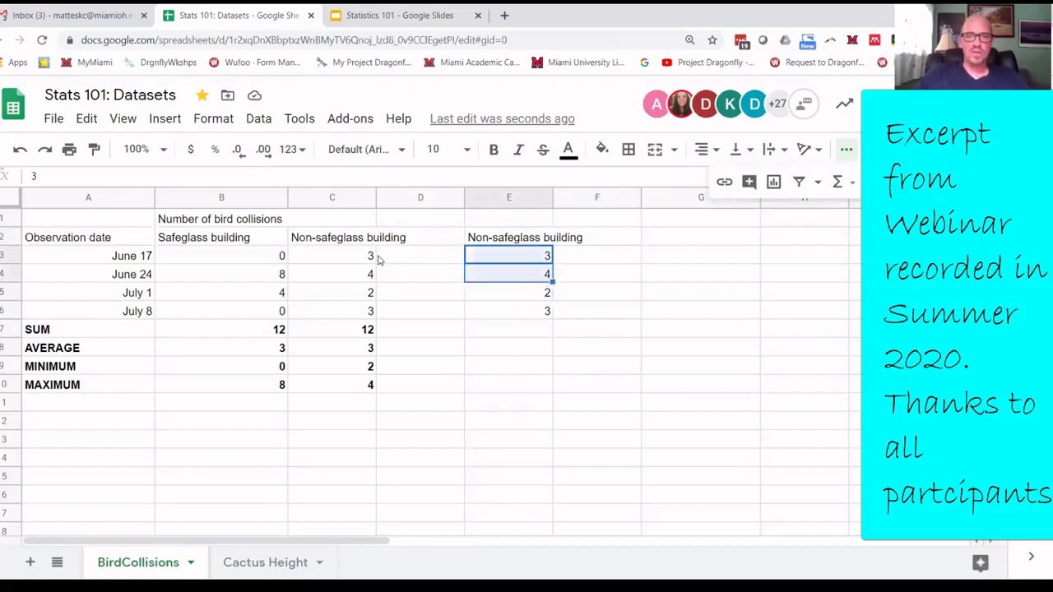
{"action": "key", "text": "shift+Down"}
{"action": "key", "text": "shift+Down"}
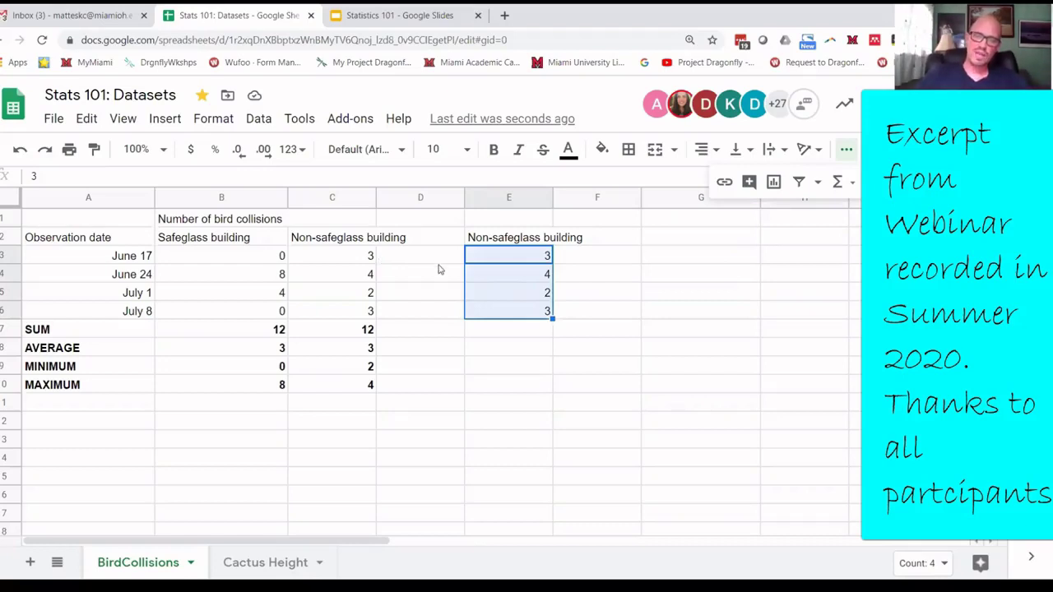
- Add the header "Mean" in cell F2, beside the copied non-safeglass building column
{"action": "left_click", "coordinate": [582, 262]}
{"action": "left_click", "coordinate": [594, 239]}
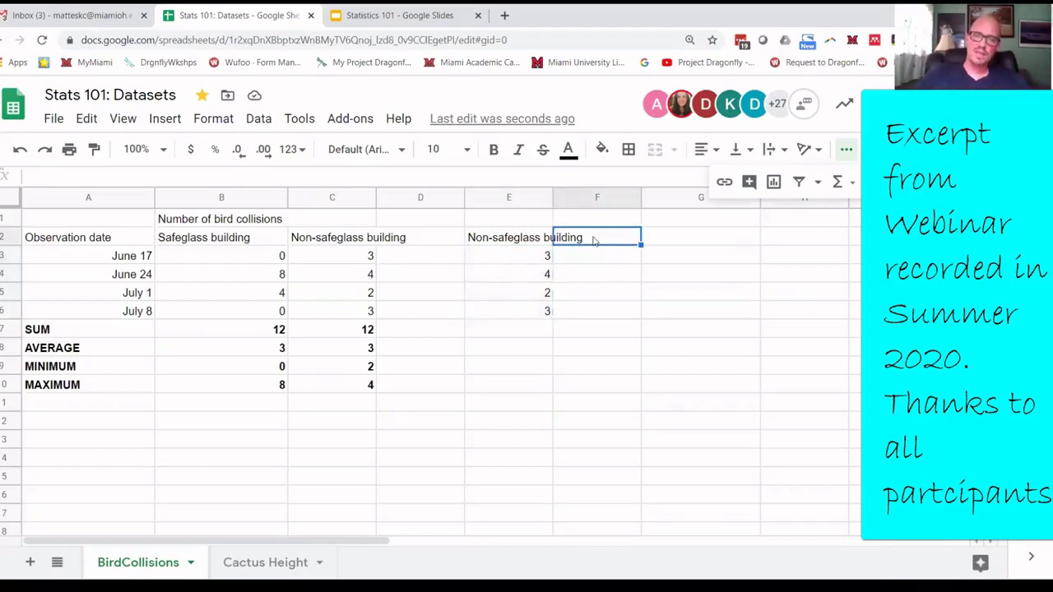
{"action": "type", "text": "M"}
{"action": "key", "text": "BackSpace"}
{"action": "type", "text": "Mean"}
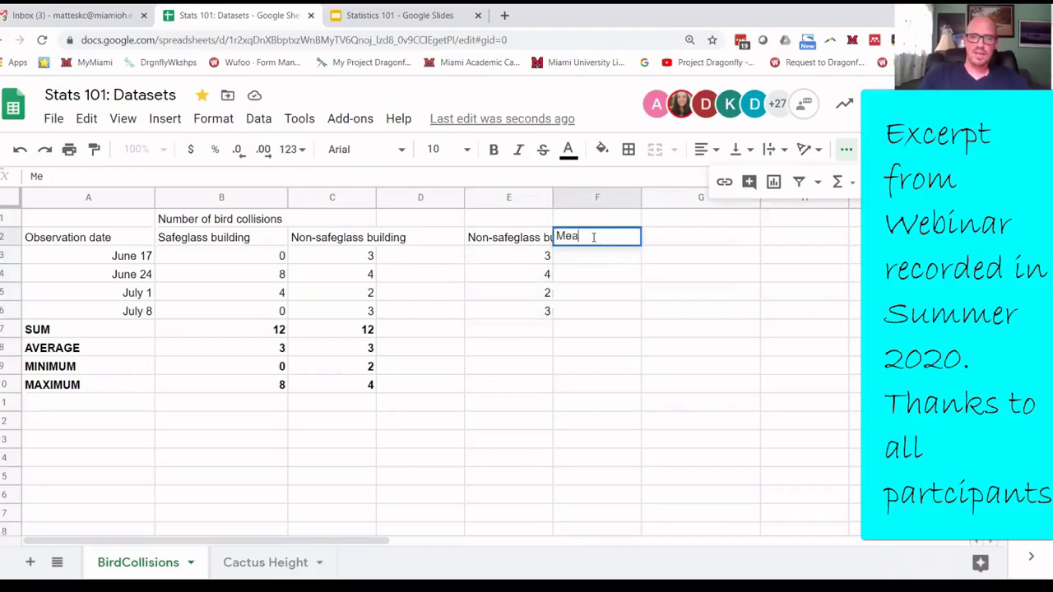
{"action": "key", "text": "Return"}
- Enter the mean value 3 in each of the cells F3 through F6
{"action": "type", "text": "3"}
{"action": "key", "text": "Return"}
{"action": "type", "text": "3"}
{"action": "key", "text": "Return"}
{"action": "type", "text": "3"}
{"action": "key", "text": "Return"}
{"action": "type", "text": "3"}
{"action": "key", "text": "Tab"}
- Calculate each value's deviation from the mean with =E3-F3 in G3 and fill the formula down to G6
{"action": "key", "text": "Up"}
{"action": "key", "text": "Up"}
{"action": "key", "text": "Up"}
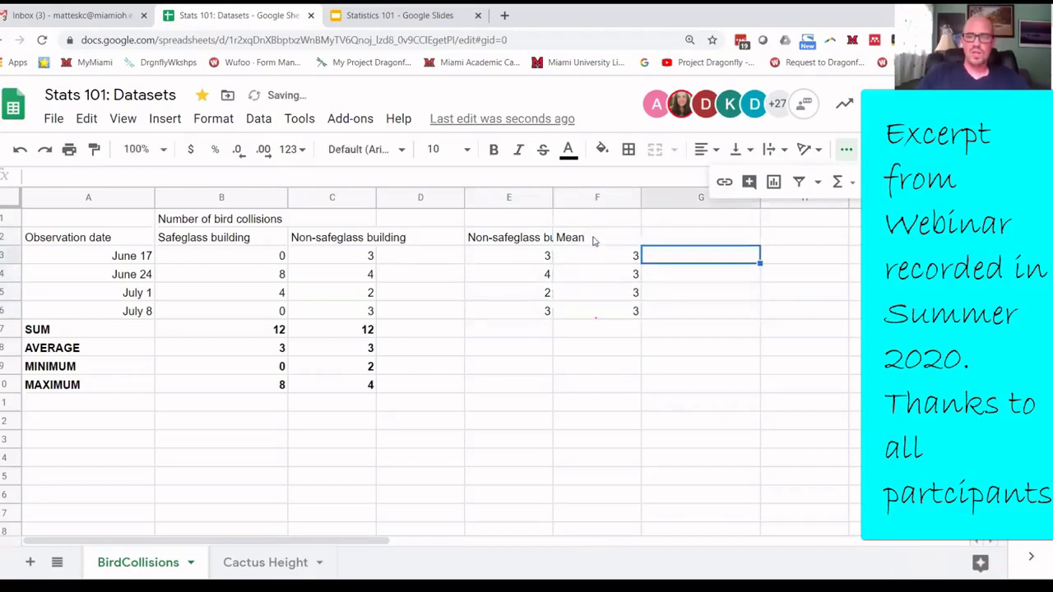
{"action": "type", "text": "="}
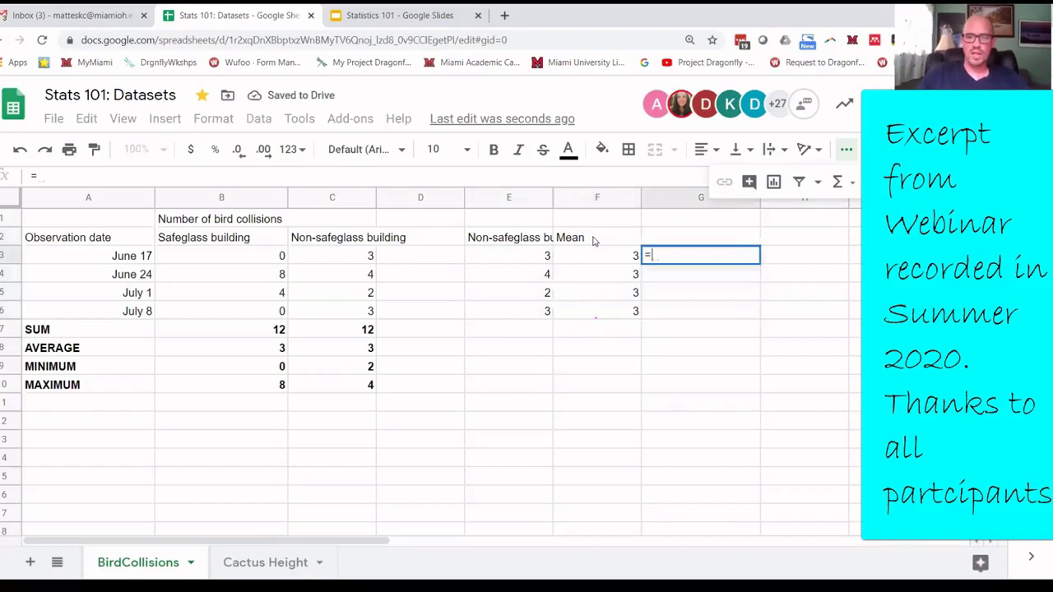
{"action": "type", "text": "E3"}
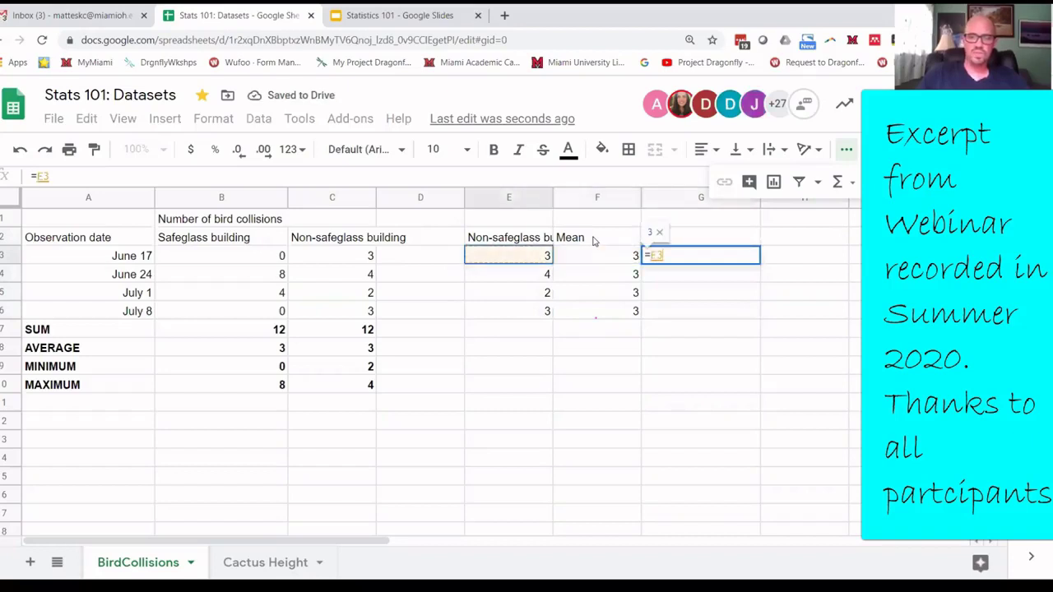
{"action": "type", "text": "-"}
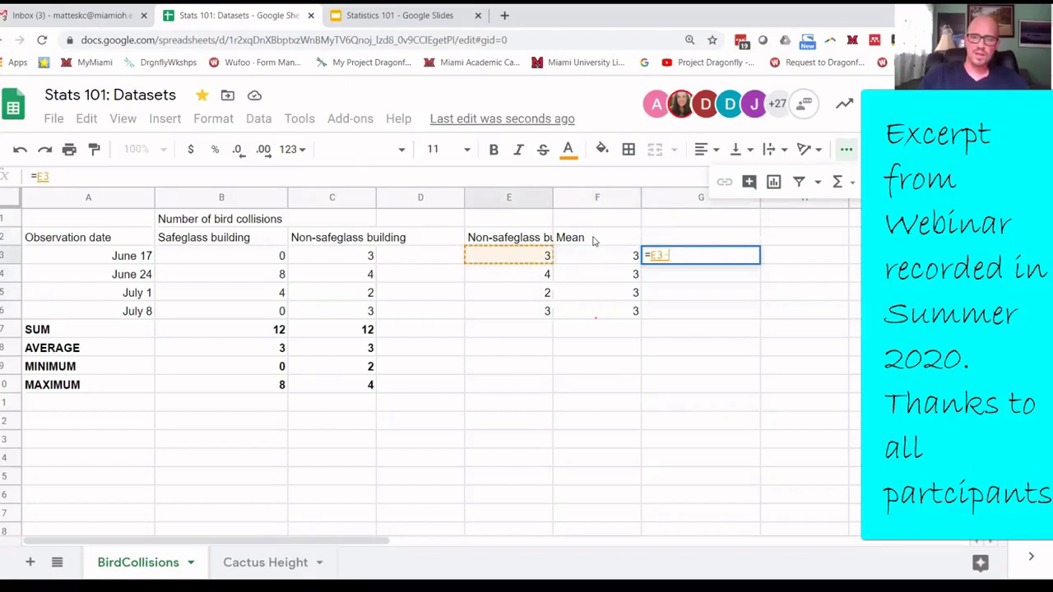
{"action": "type", "text": "F3"}
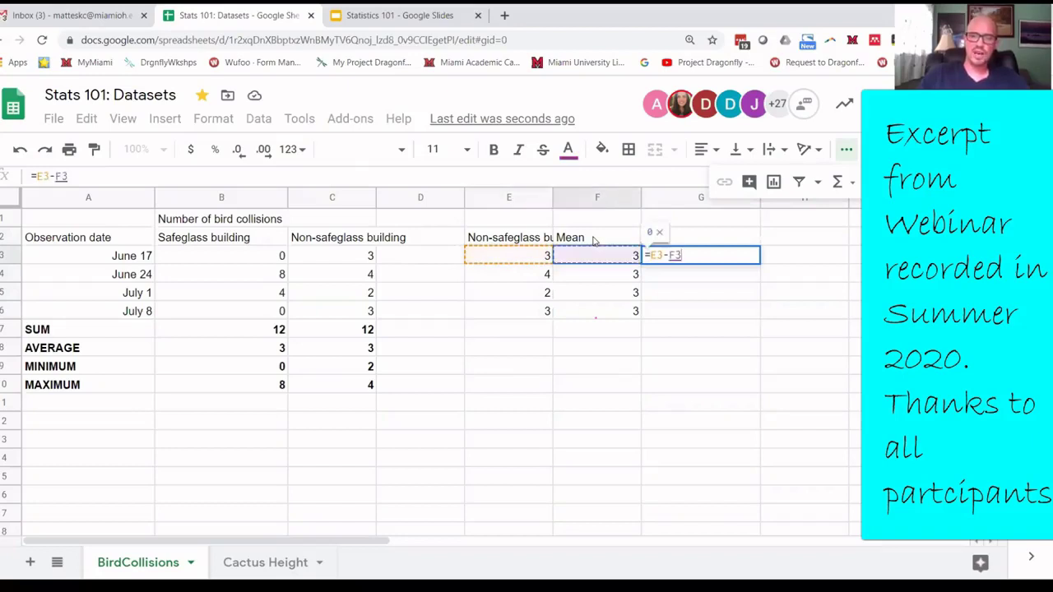
{"action": "key", "text": "Return"}
{"action": "key", "text": "Up"}
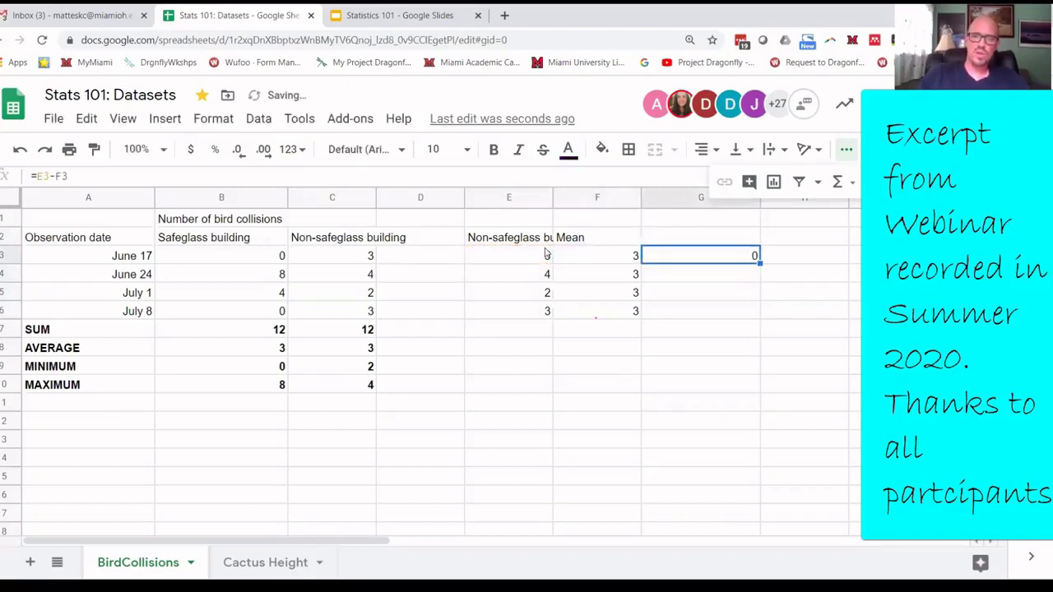
{"action": "left_click_drag", "start_coordinate": [758, 263], "coordinate": [759, 317]}
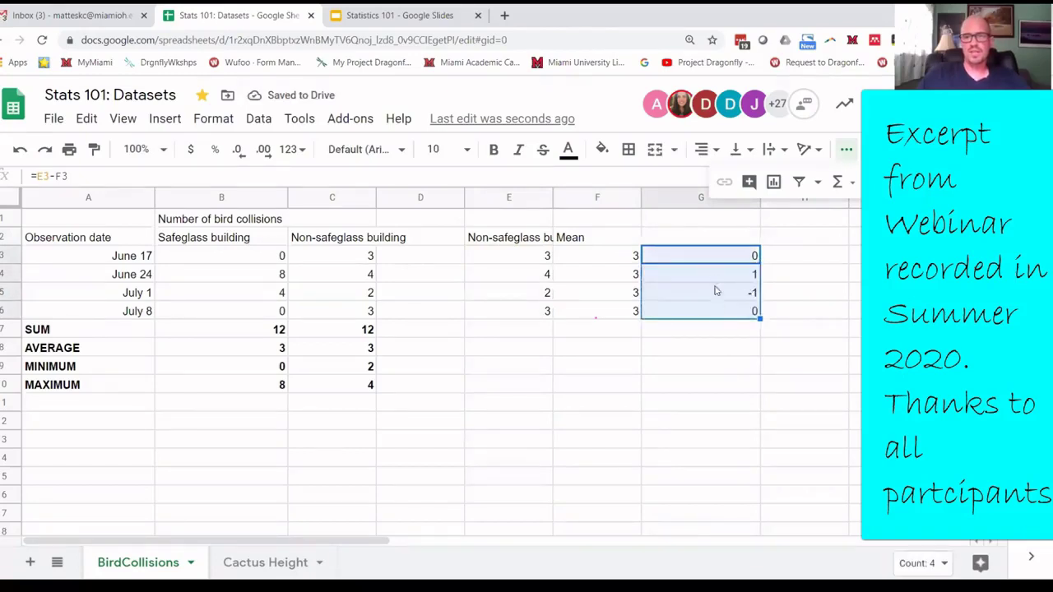
- Examine the deviation formulas in G3:G6 and compare them with the safeglass building data in B2:B6
{"action": "left_click", "coordinate": [743, 332]}
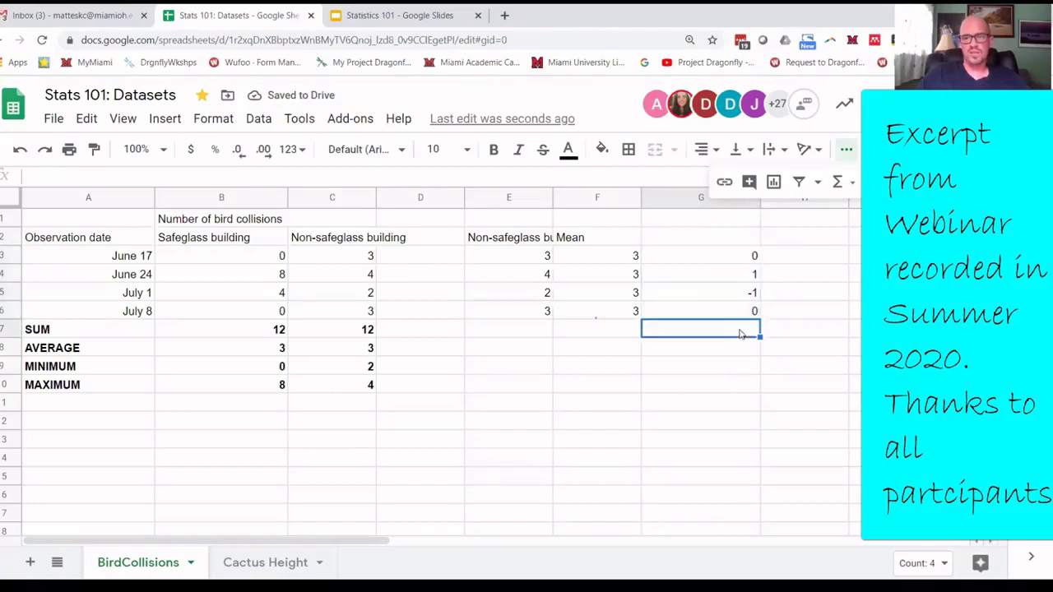
{"action": "left_click", "coordinate": [734, 259]}
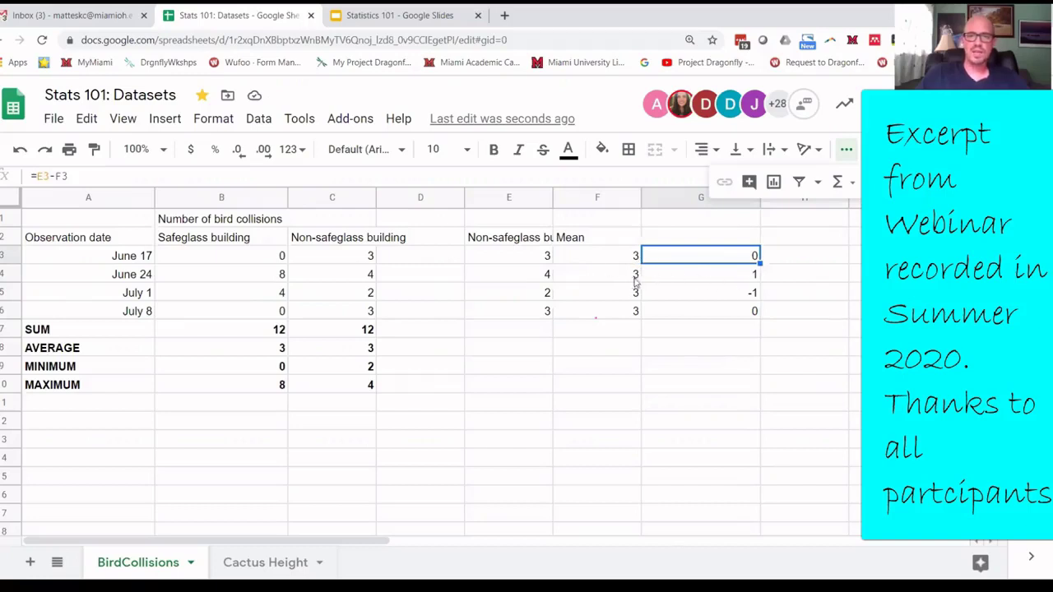
{"action": "left_click", "coordinate": [721, 280]}
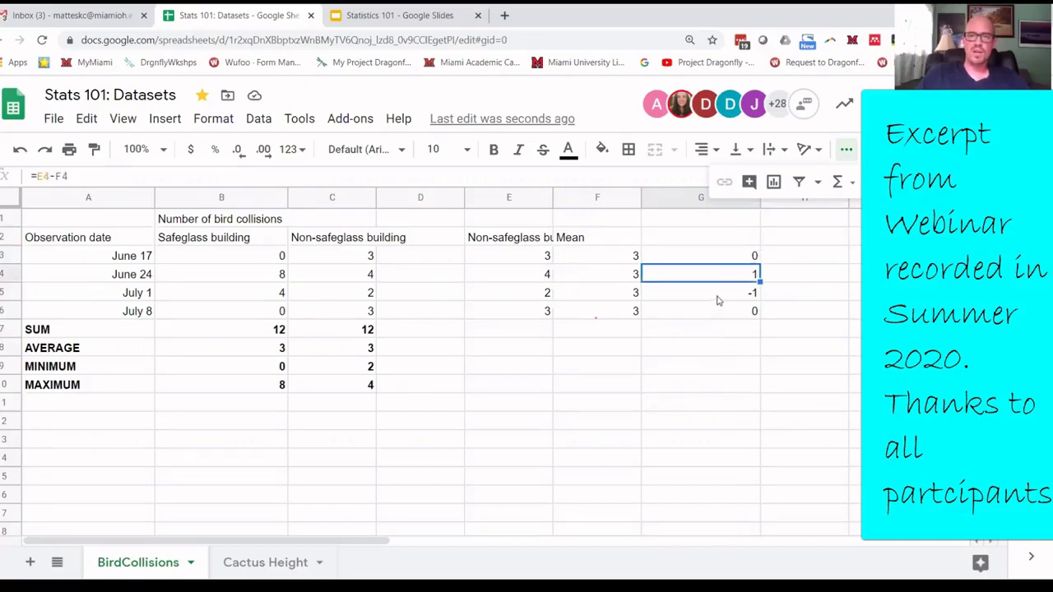
{"action": "left_click", "coordinate": [715, 298]}
{"action": "left_click", "coordinate": [712, 312]}
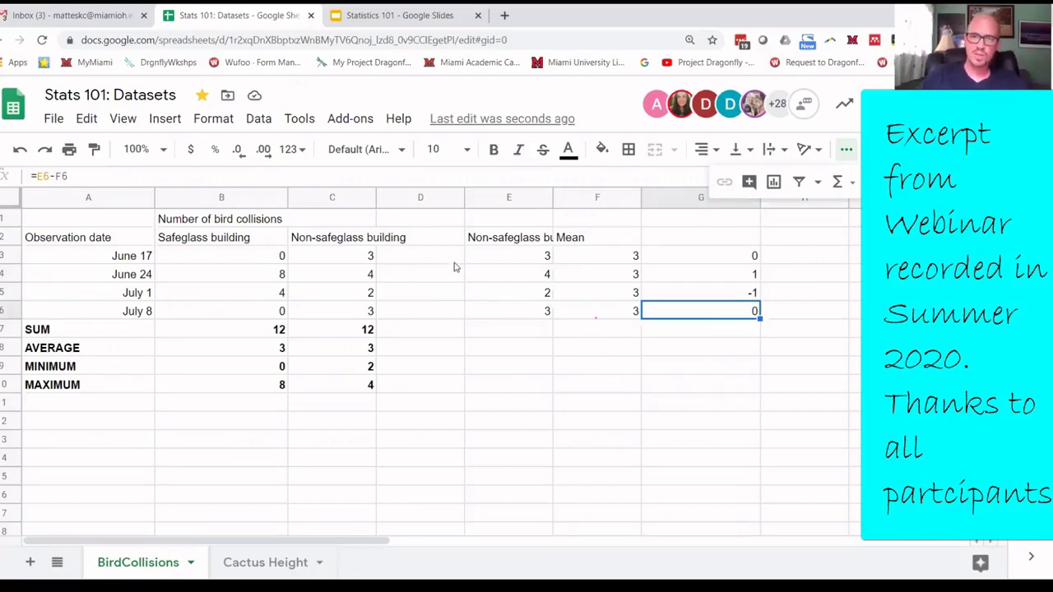
{"action": "left_click", "coordinate": [235, 239]}
{"action": "left_click_drag", "start_coordinate": [238, 273], "coordinate": [242, 315]}
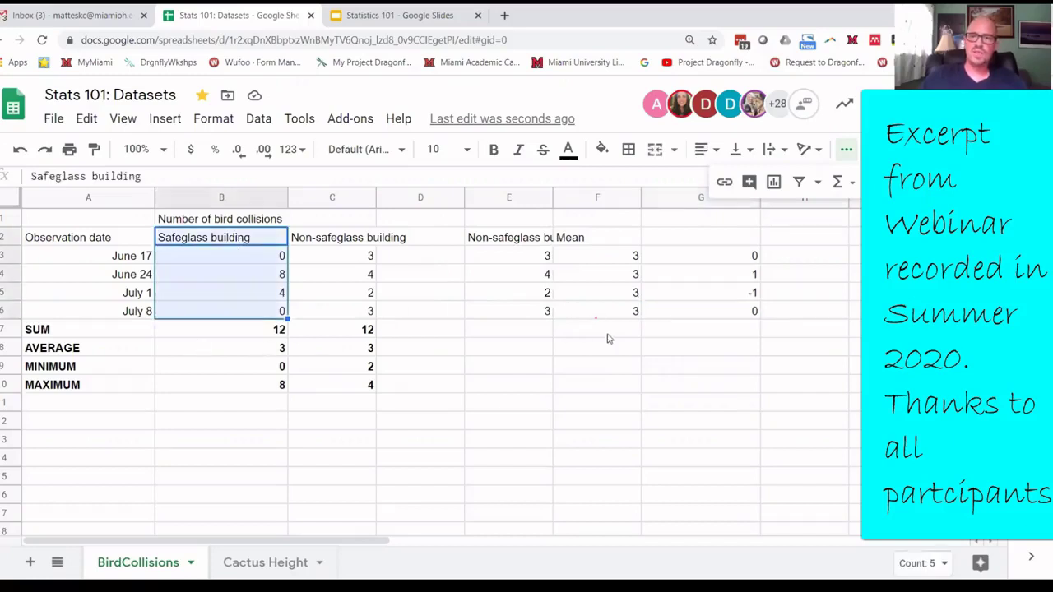
{"action": "left_click", "coordinate": [732, 318]}
{"action": "left_click", "coordinate": [729, 331]}
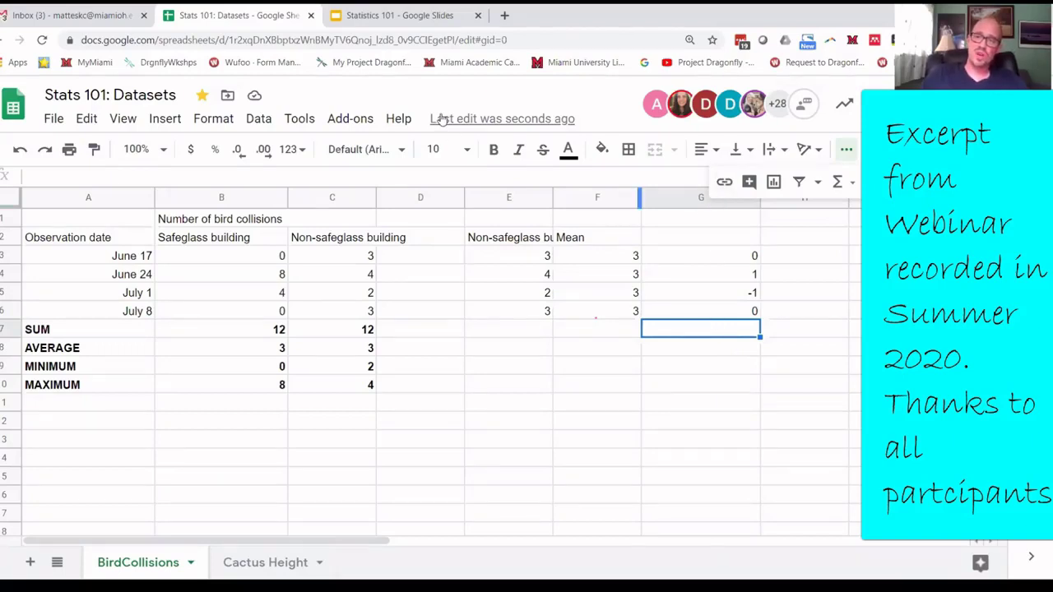
- Square the deviations with =G3^2 in H3 and fill the formula down to H6
{"action": "left_click", "coordinate": [780, 261]}
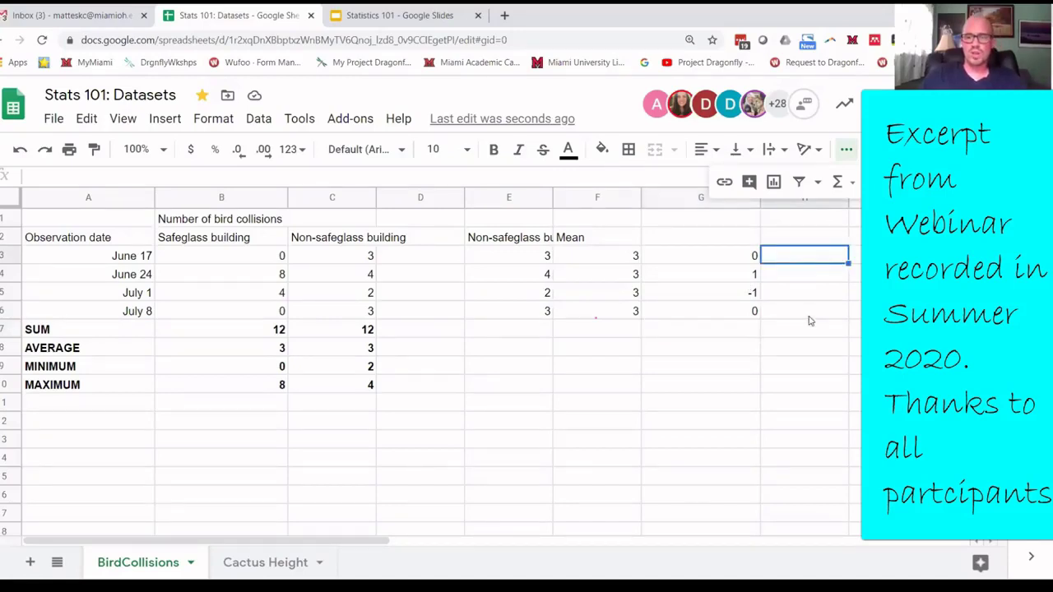
{"action": "type", "text": "="}
{"action": "key", "text": "Left"}
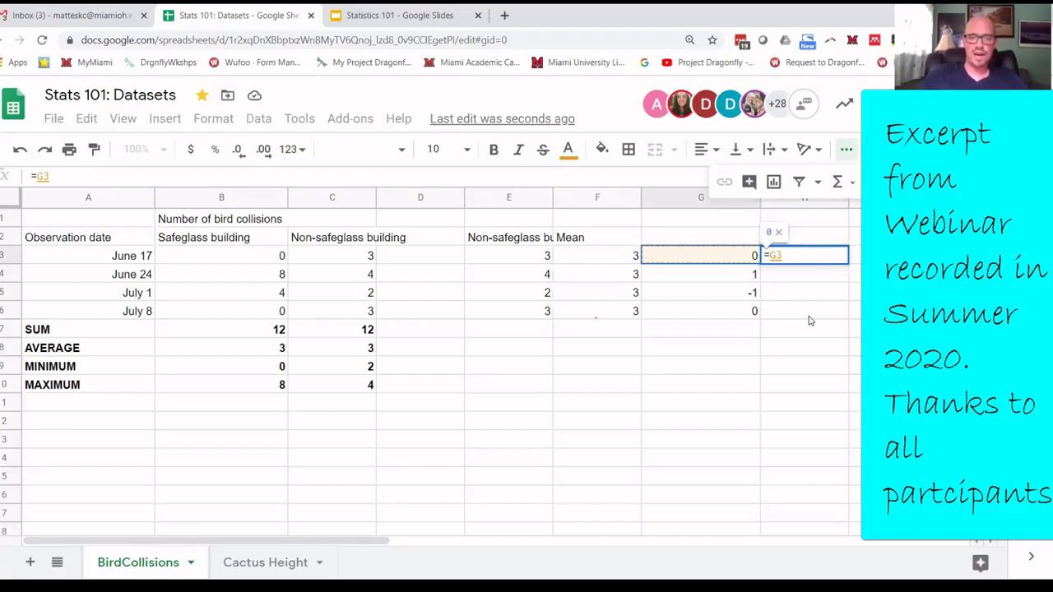
{"action": "type", "text": "^"}
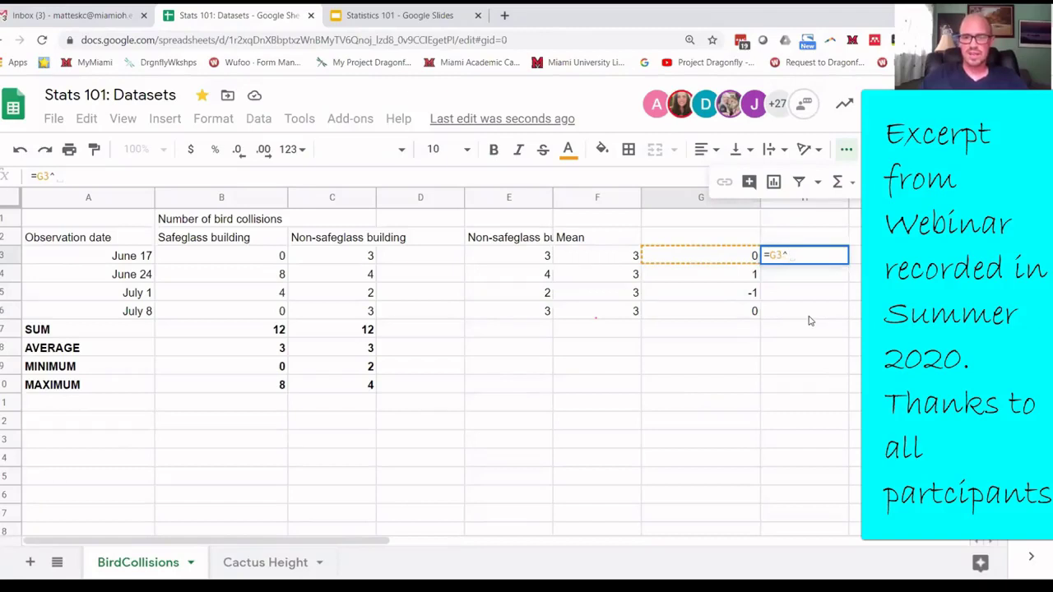
{"action": "type", "text": "2"}
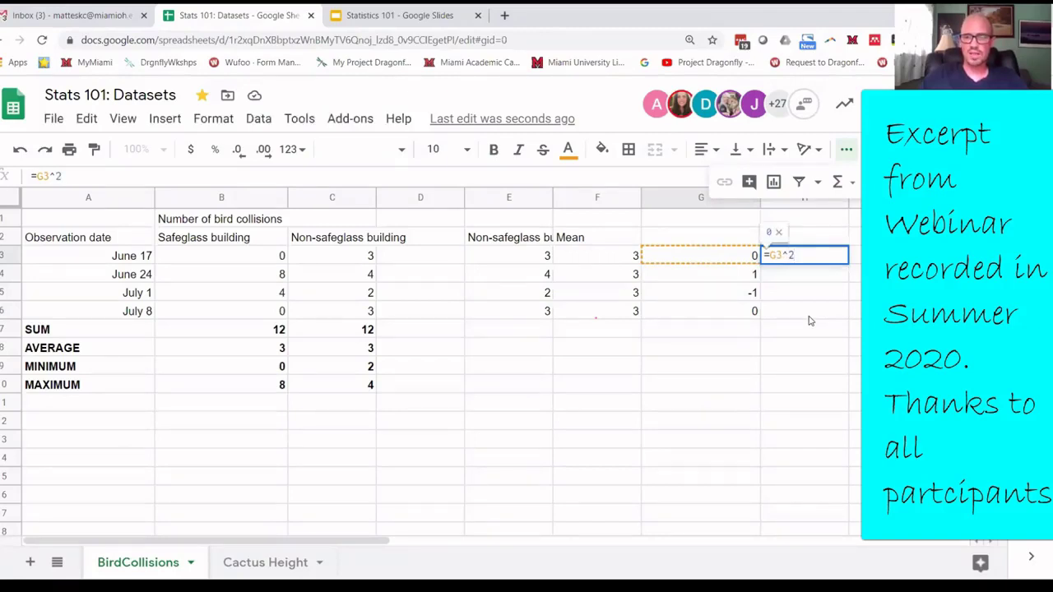
{"action": "key", "text": "Return"}
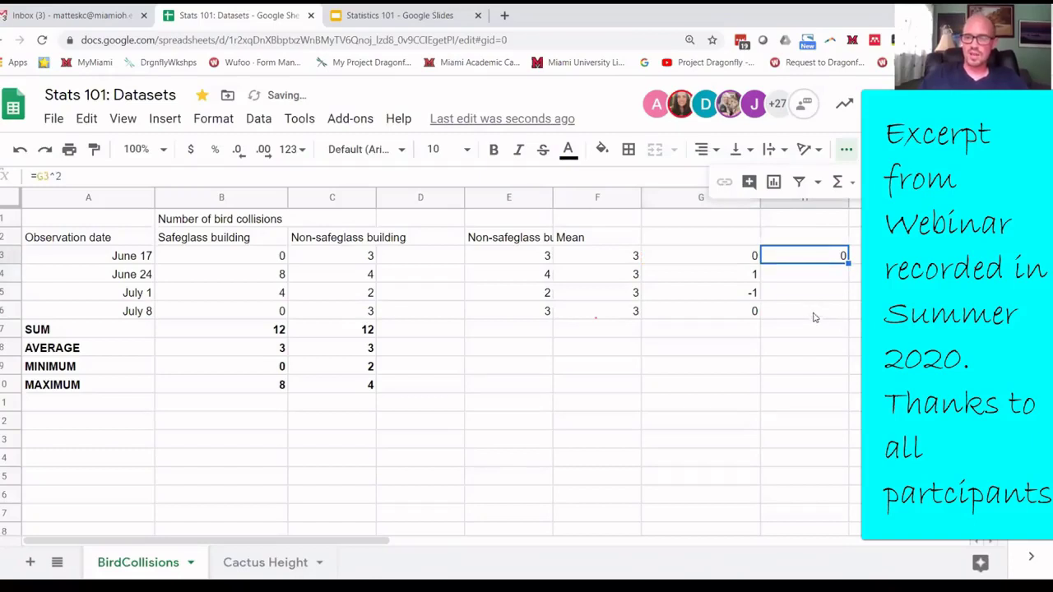
{"action": "left_click_drag", "start_coordinate": [847, 260], "coordinate": [850, 316]}
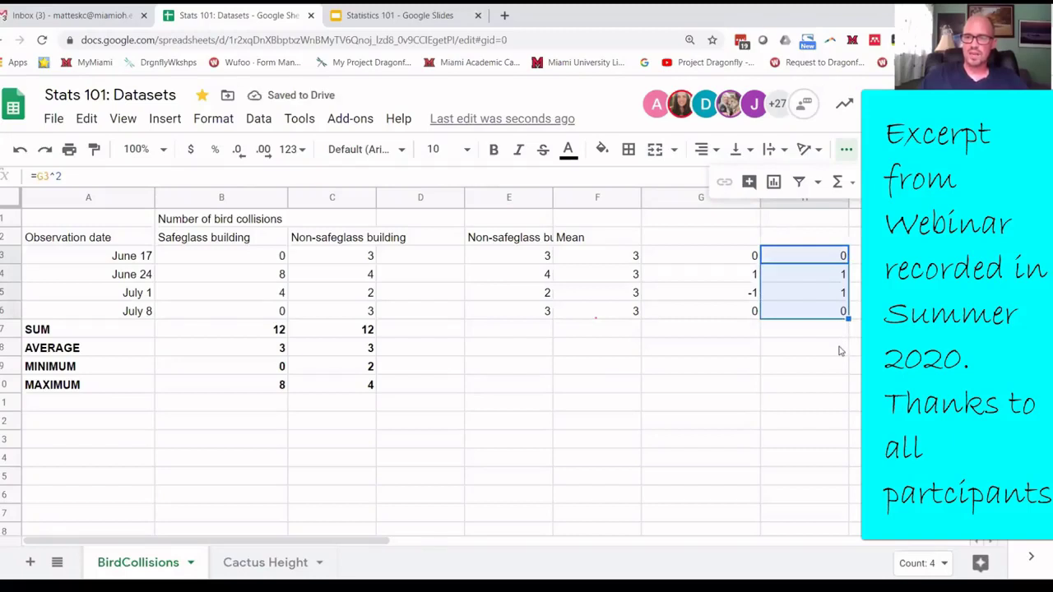
- Total the squared deviations in H7 with the SUM function over H3:H6
{"action": "left_click", "coordinate": [827, 329]}
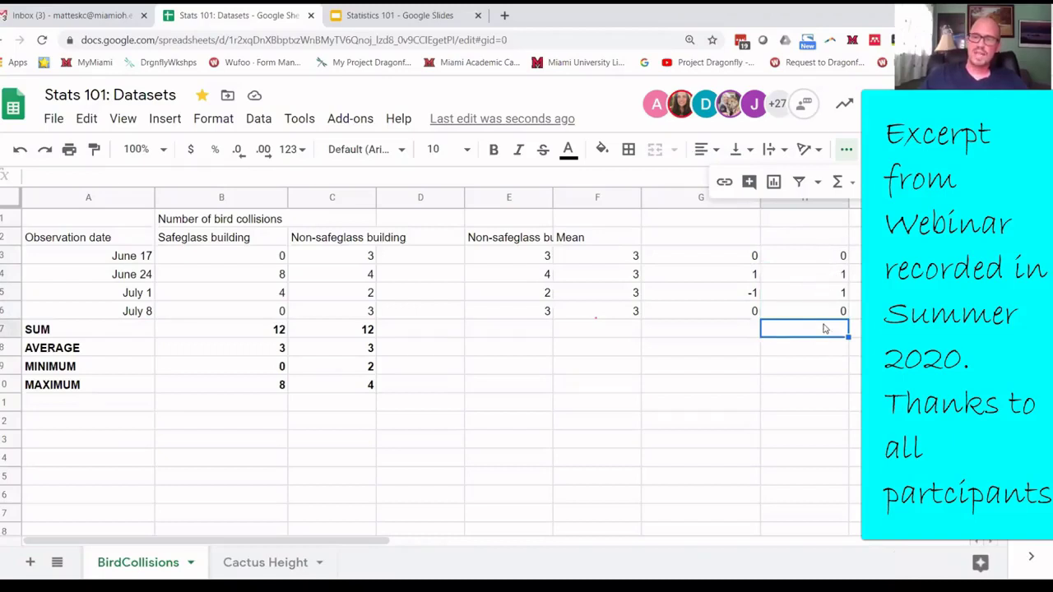
{"action": "left_click", "coordinate": [839, 183]}
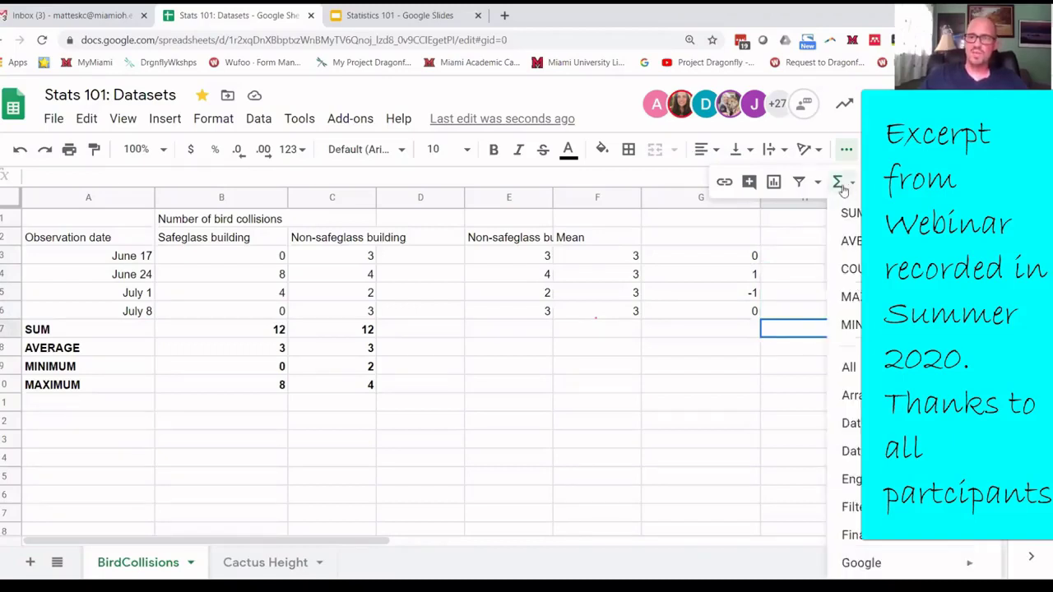
{"action": "left_click", "coordinate": [849, 212]}
{"action": "left_click_drag", "start_coordinate": [814, 311], "coordinate": [806, 265]}
{"action": "key", "text": "Return"}
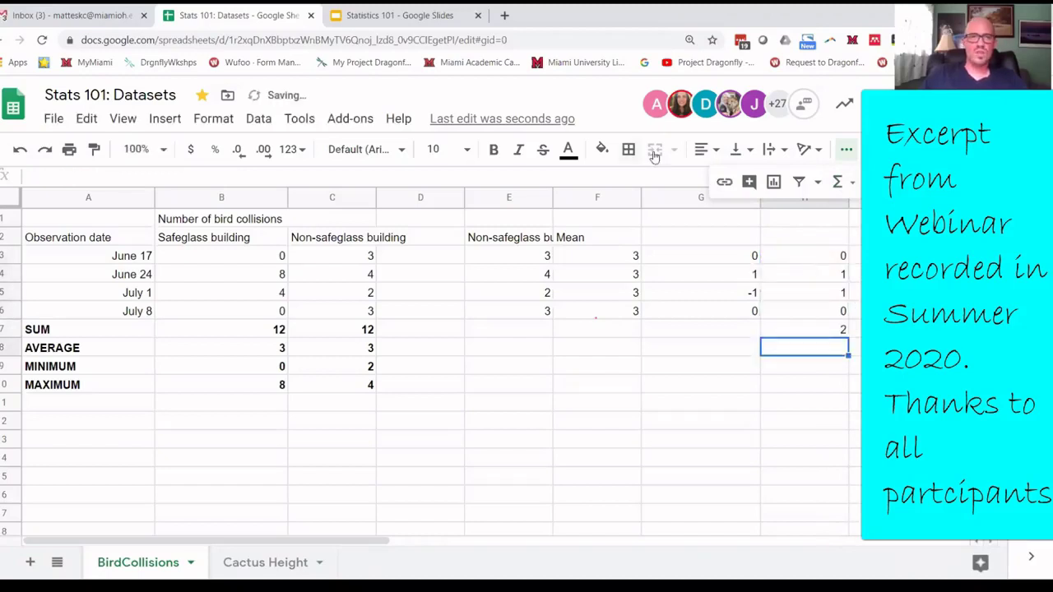
- Switch to the Statistics 101 presentation in Google Slides, check the Standard Deviation Formula slide, and return to the spreadsheet
{"action": "left_click", "coordinate": [415, 16]}
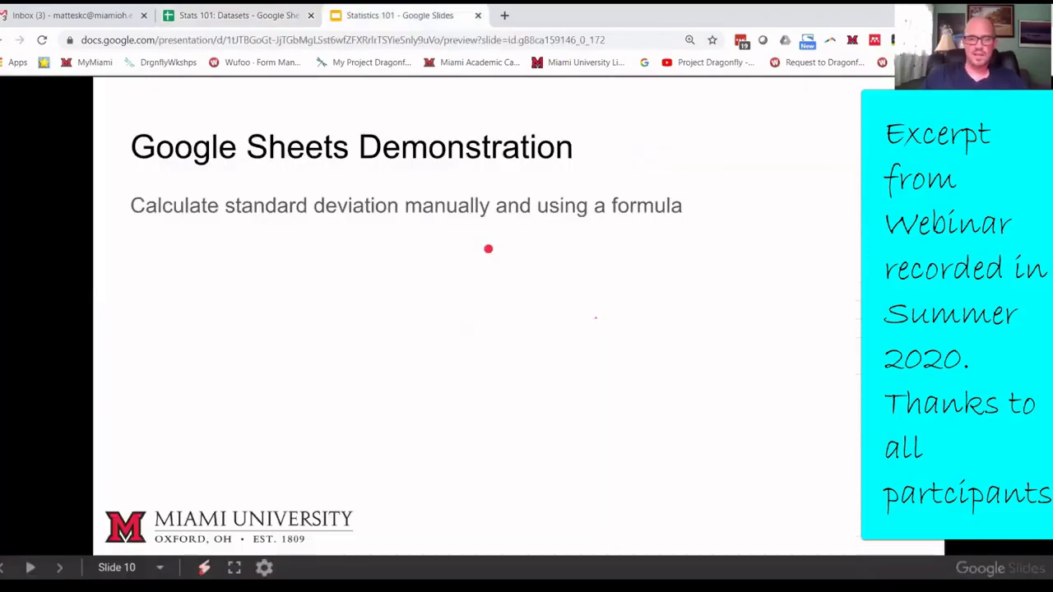
{"action": "left_click", "coordinate": [4, 567]}
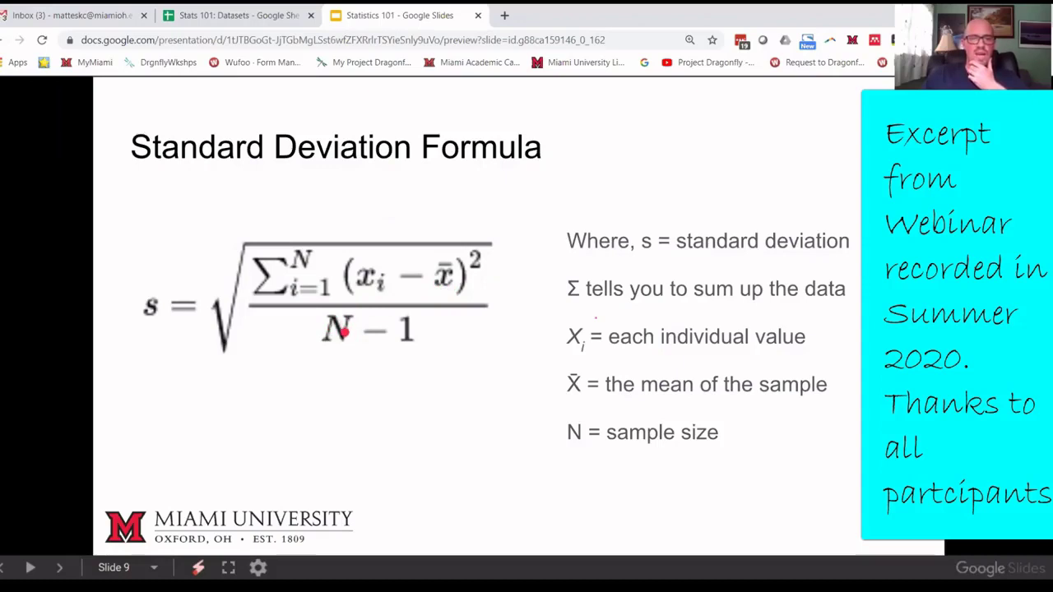
{"action": "left_click", "coordinate": [235, 15]}
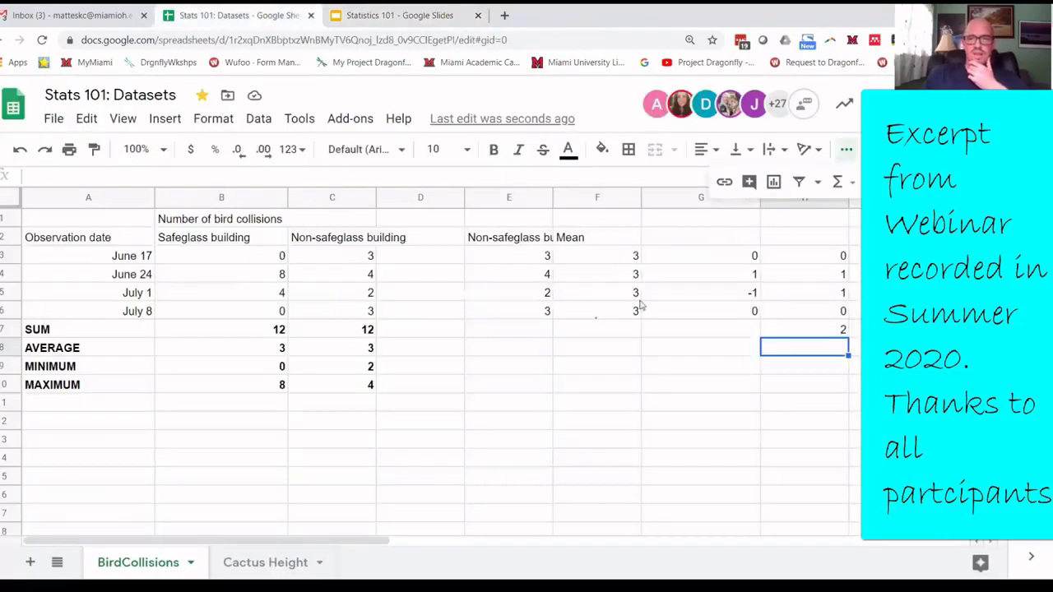
- Divide the sum of squared deviations by the sample size minus one by entering =H7/3 in H8
{"action": "left_click_drag", "start_coordinate": [327, 257], "coordinate": [333, 316]}
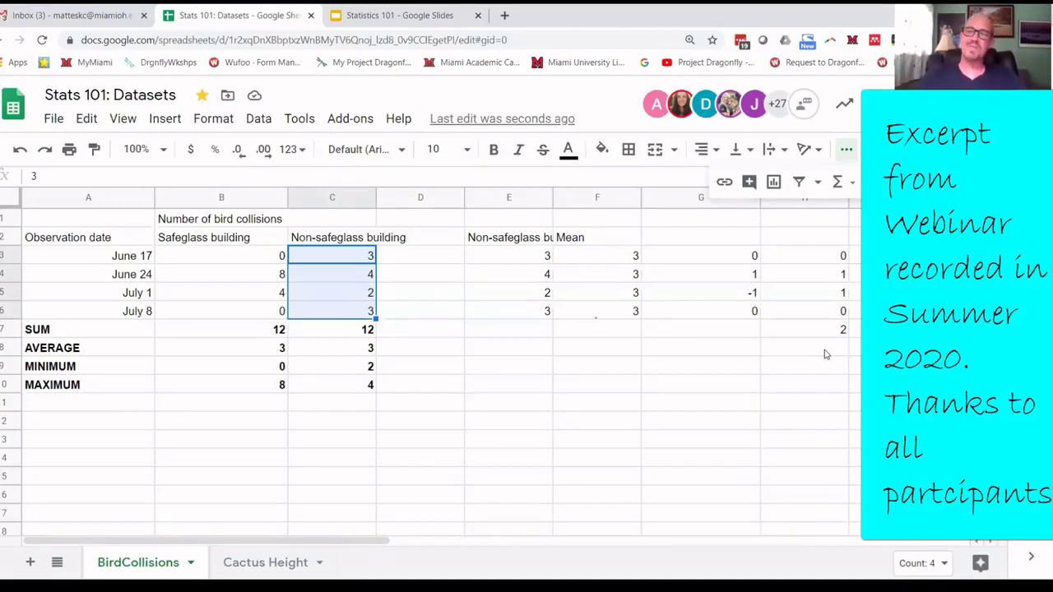
{"action": "left_click", "coordinate": [805, 333]}
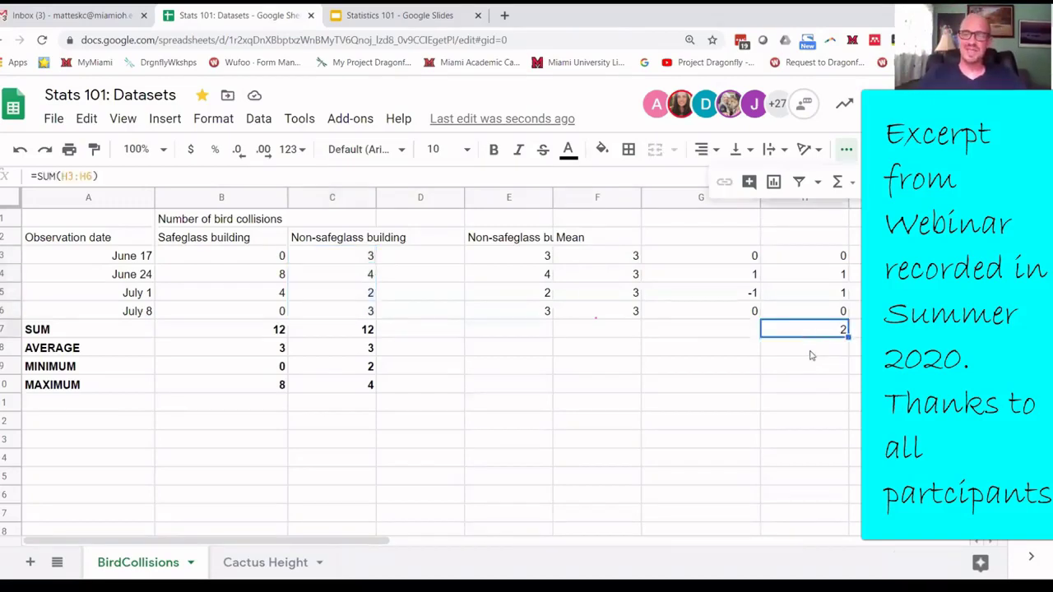
{"action": "left_click", "coordinate": [810, 354]}
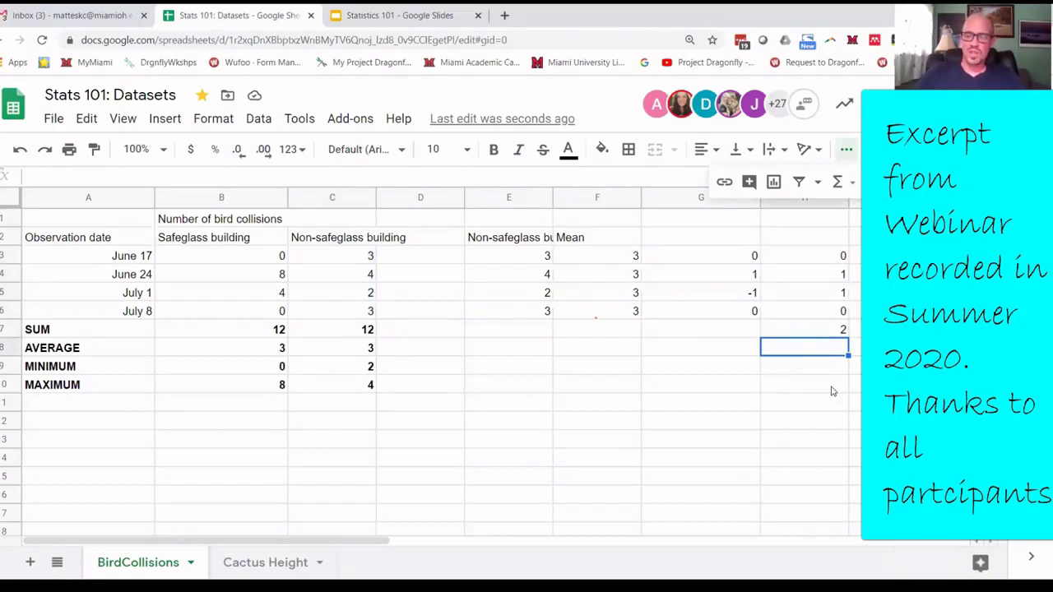
{"action": "type", "text": "="}
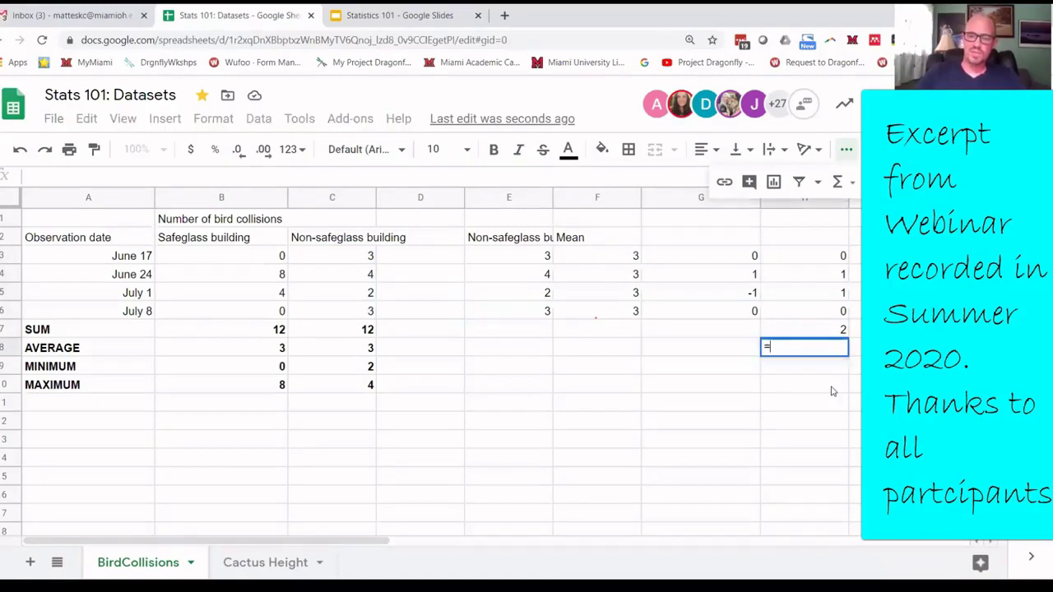
{"action": "type", "text": "H7/3"}
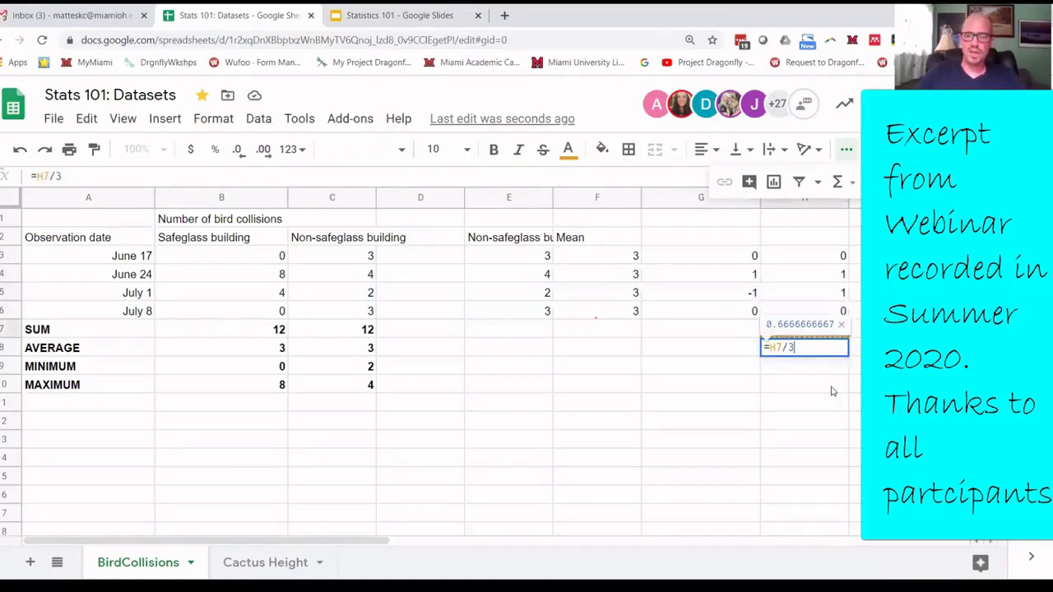
{"action": "key", "text": "Return"}
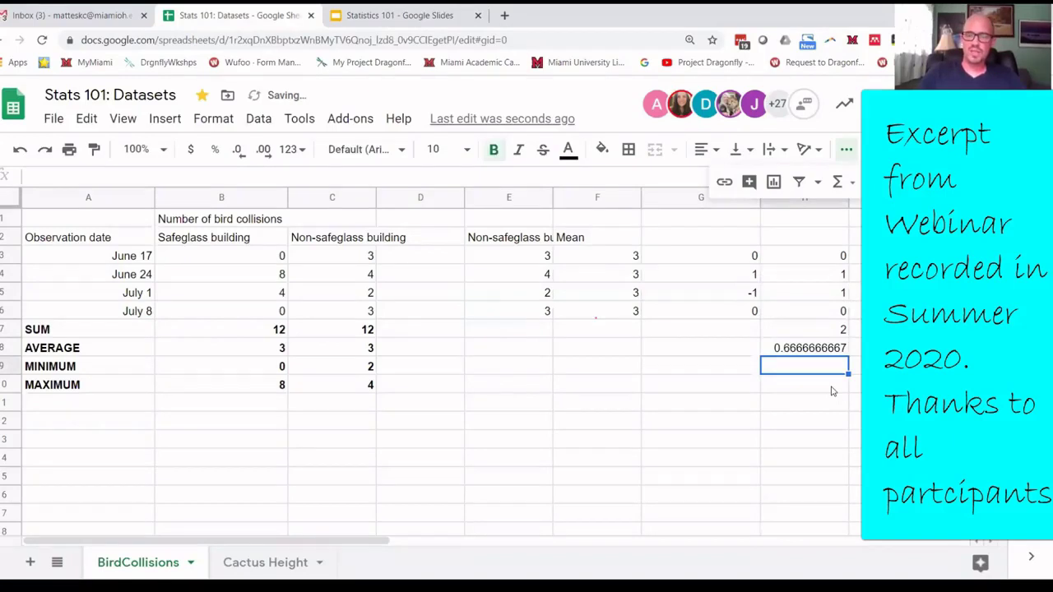
- Take the square root of the H8 result by entering =SQRT(H8) in H9
{"action": "type", "text": "=sqr"}
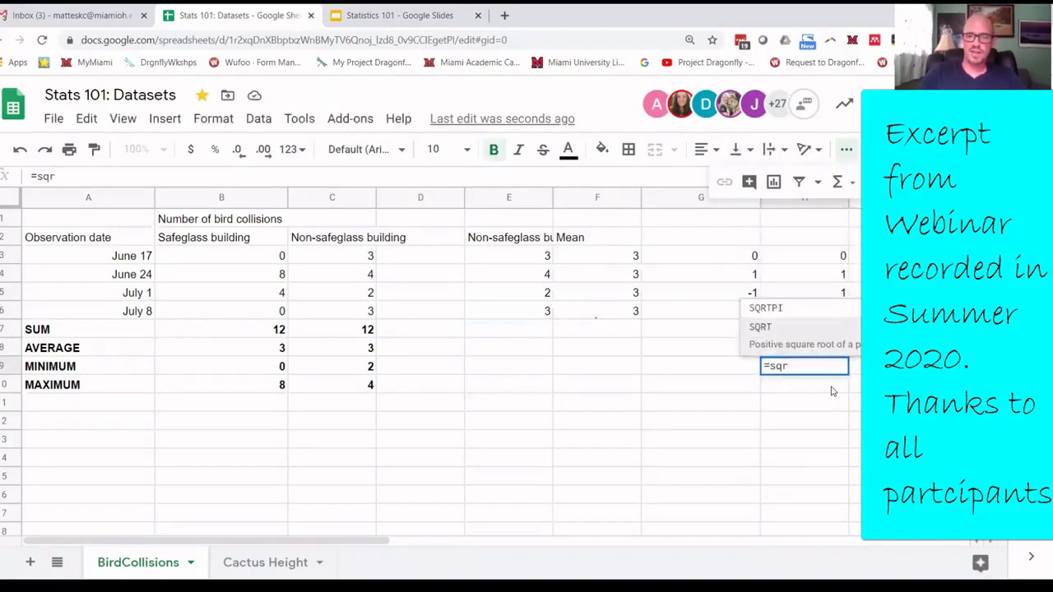
{"action": "key", "text": "Tab"}
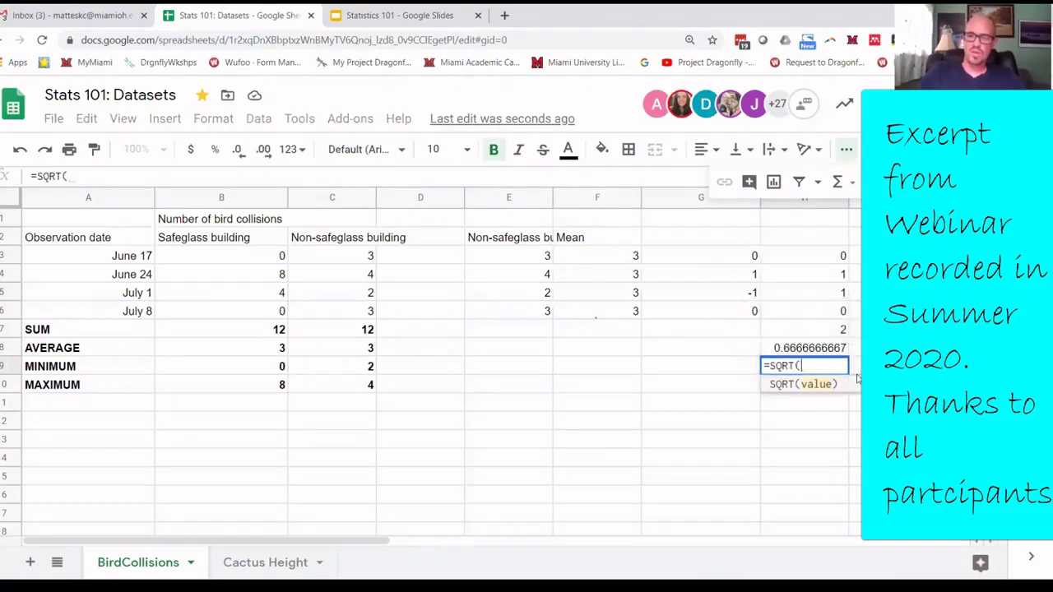
{"action": "left_click", "coordinate": [813, 345]}
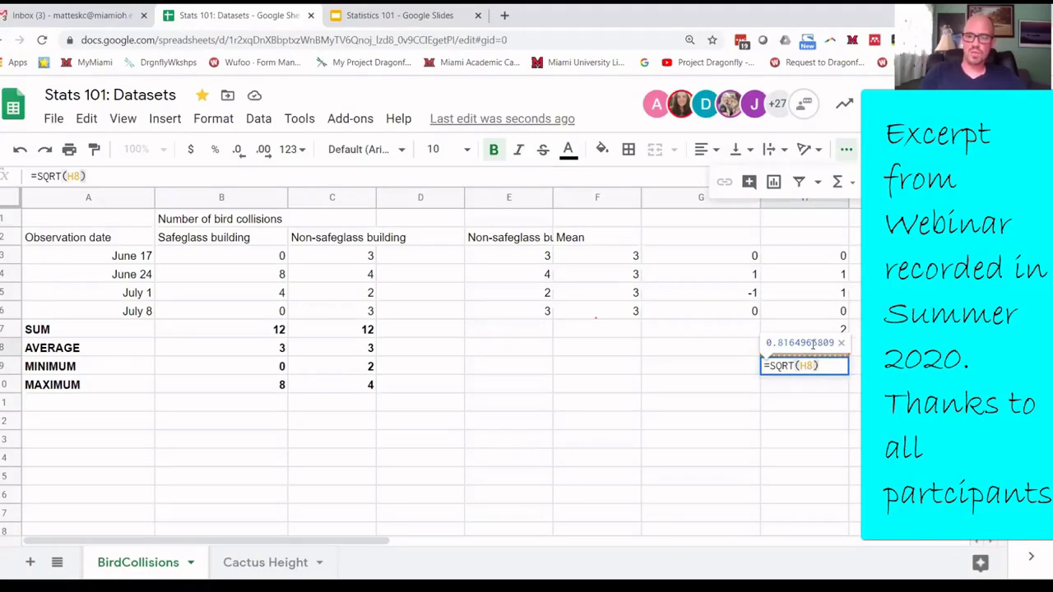
{"action": "key", "text": "Return"}
{"action": "key", "text": "Up"}
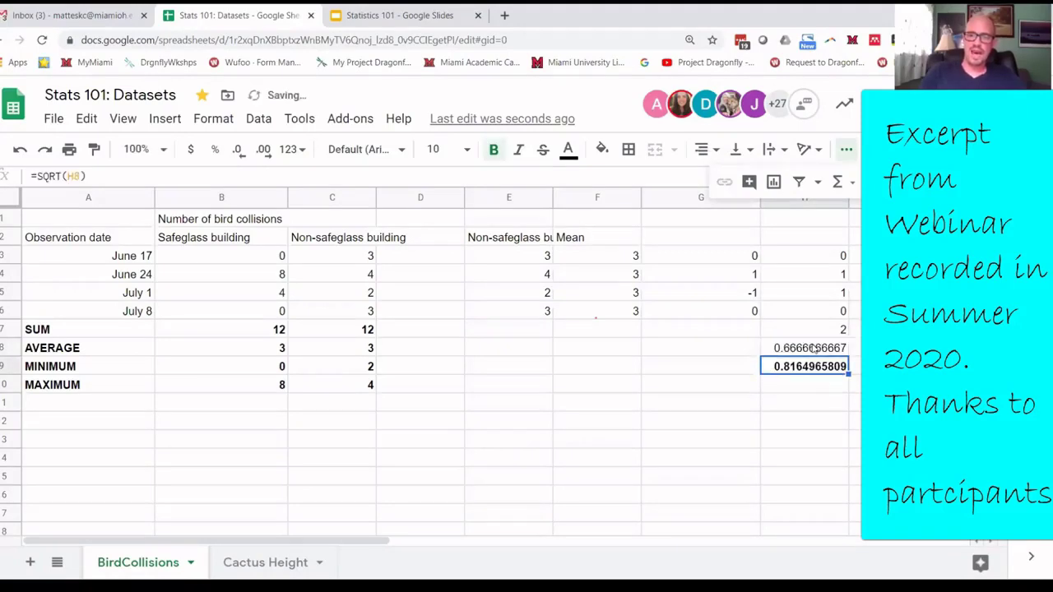
{"action": "key", "text": "Left"}
{"action": "key", "text": "Right"}
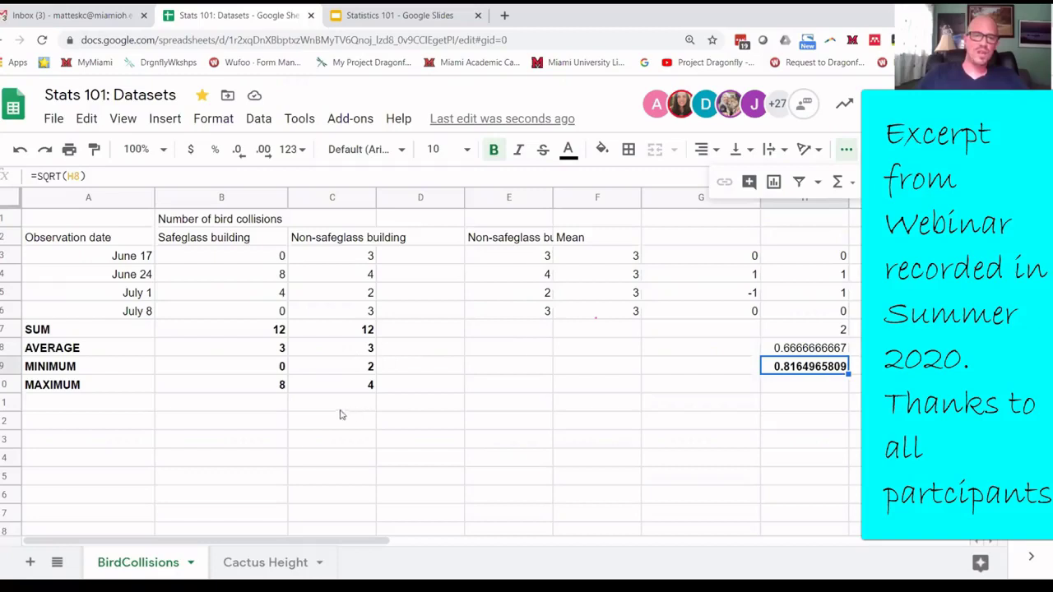
- Add the row label STANDARD DEVIATION in A11, below MAXIMUM
{"action": "left_click", "coordinate": [152, 403]}
{"action": "type", "text": "ST"}
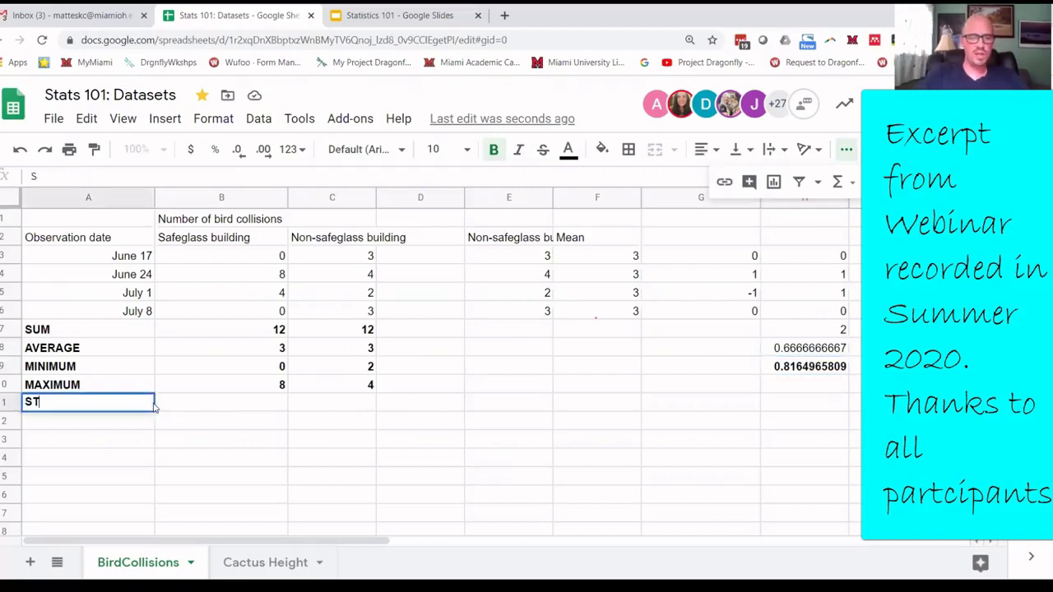
{"action": "type", "text": "ANDARD D"}
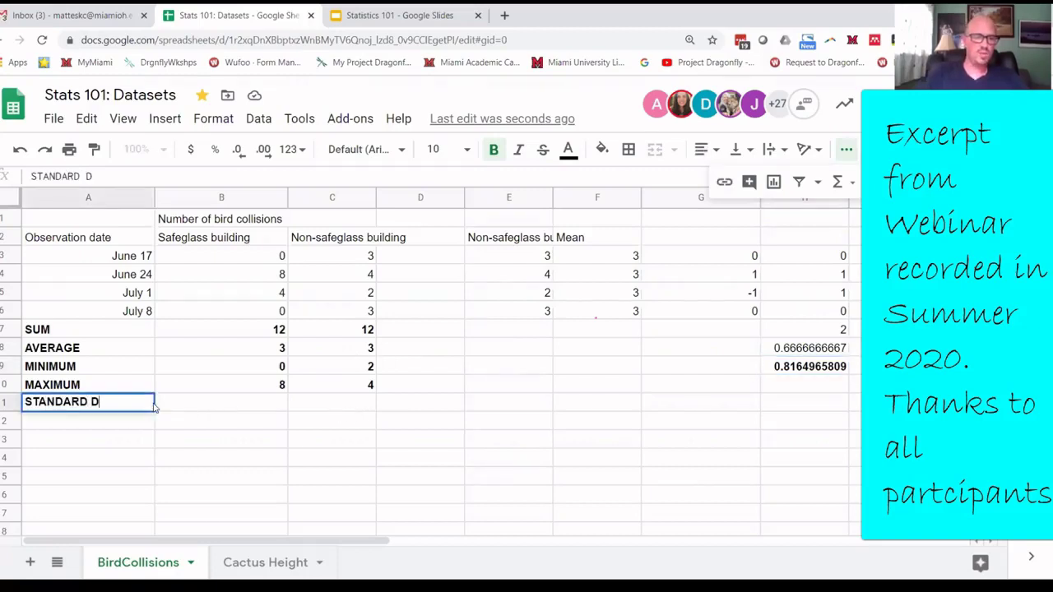
{"action": "type", "text": "EVIATION"}
{"action": "key", "text": "Tab"}
{"action": "key", "text": "Tab"}
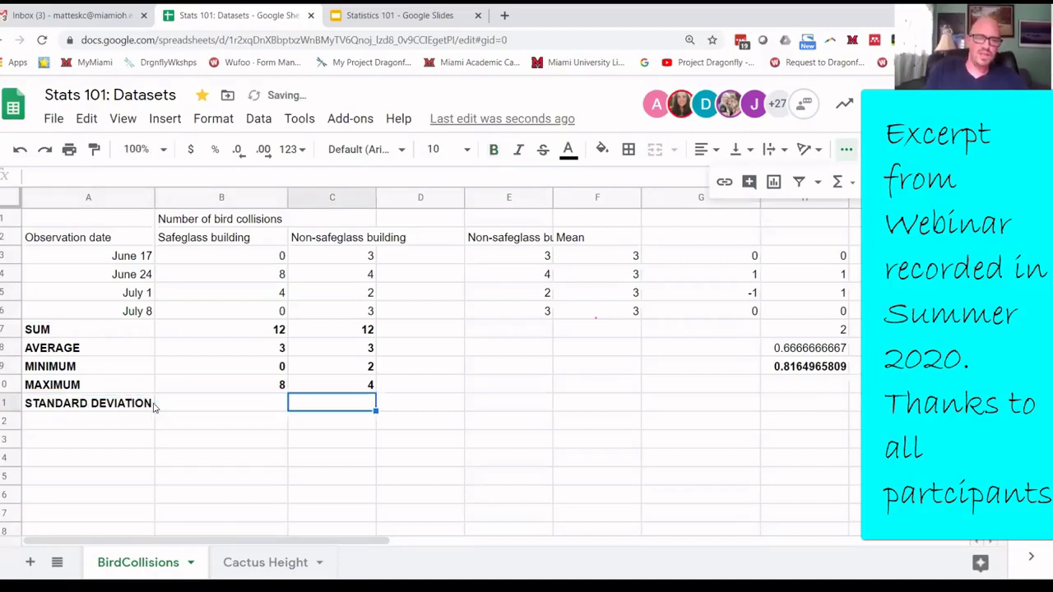
- Calculate the non-safeglass building's standard deviation in C11 with =STDEV(C3:C6)
{"action": "type", "text": "=st"}
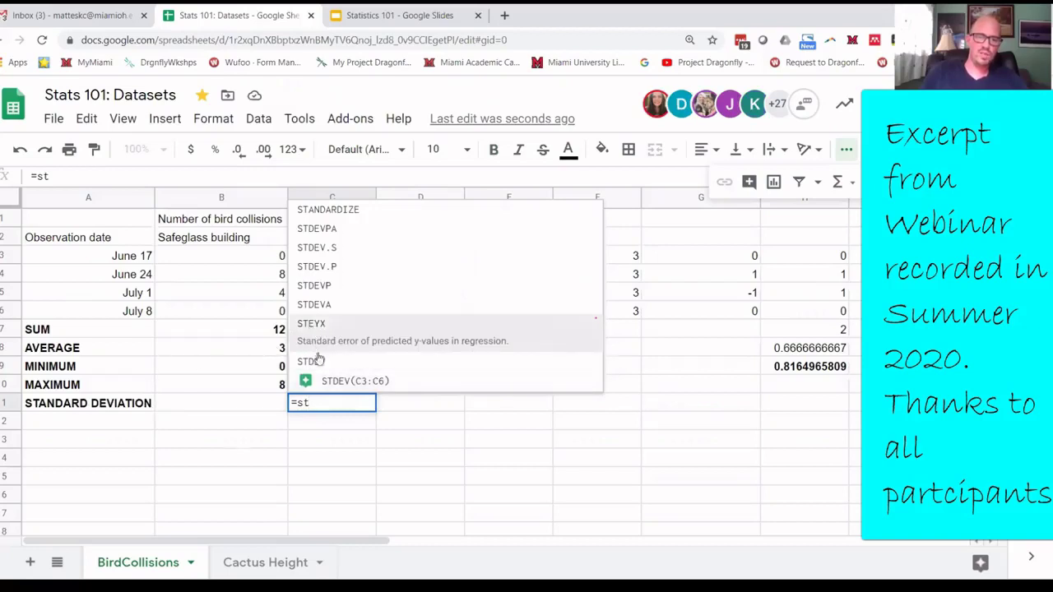
{"action": "left_click", "coordinate": [327, 350]}
{"action": "left_click_drag", "start_coordinate": [331, 312], "coordinate": [334, 256]}
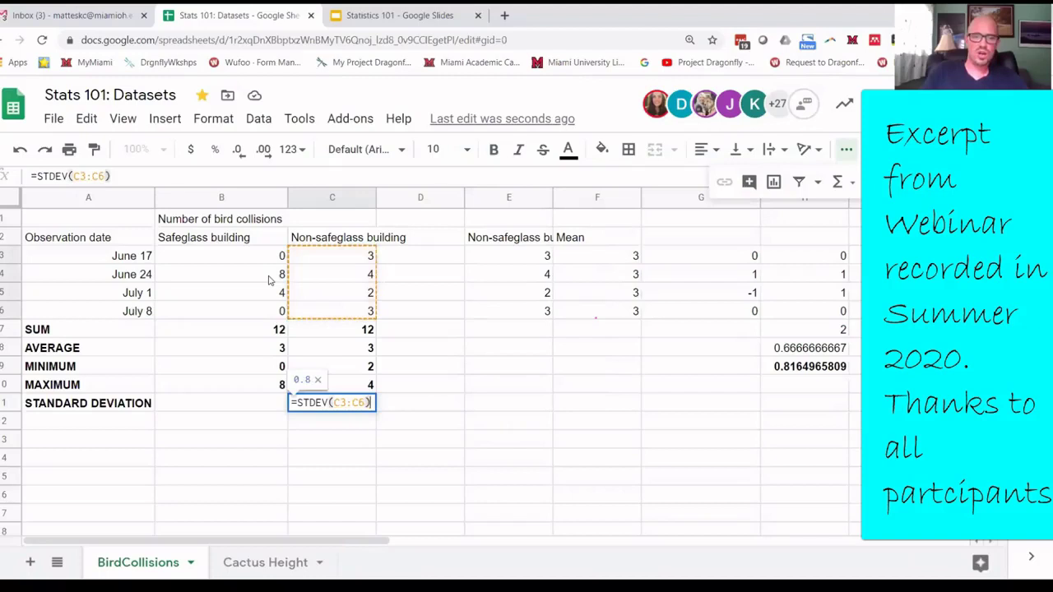
{"action": "key", "text": "Return"}
{"action": "key", "text": "Up"}
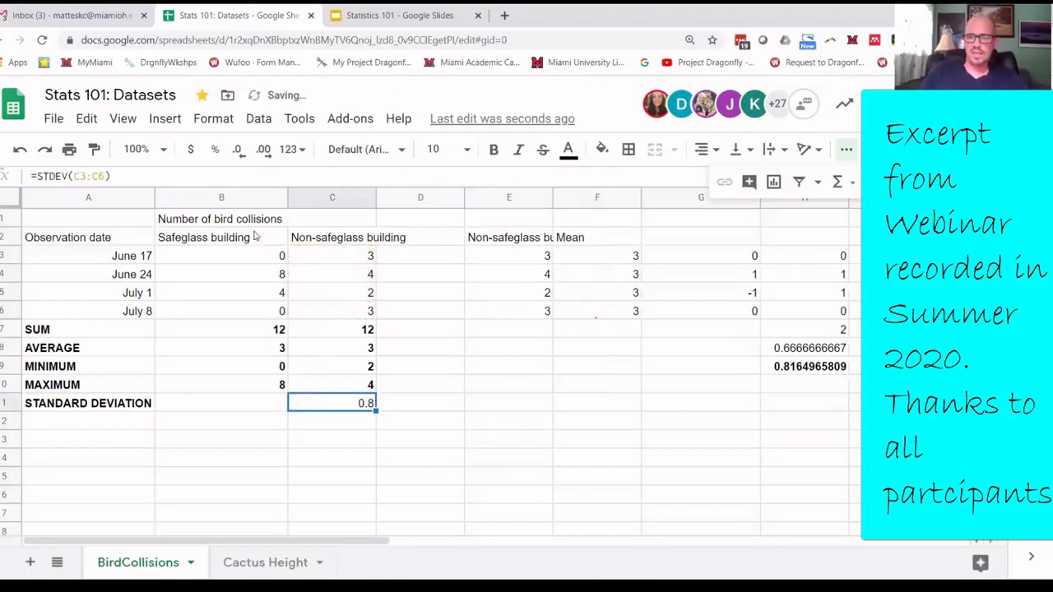
- Extend C11 to seven decimal places and compare it with the manually calculated result in H9
{"action": "left_click", "coordinate": [265, 152]}
{"action": "left_click", "coordinate": [268, 151]}
{"action": "left_click", "coordinate": [267, 151]}
{"action": "left_click", "coordinate": [267, 151]}
{"action": "left_click", "coordinate": [267, 151]}
{"action": "left_click", "coordinate": [267, 151]}
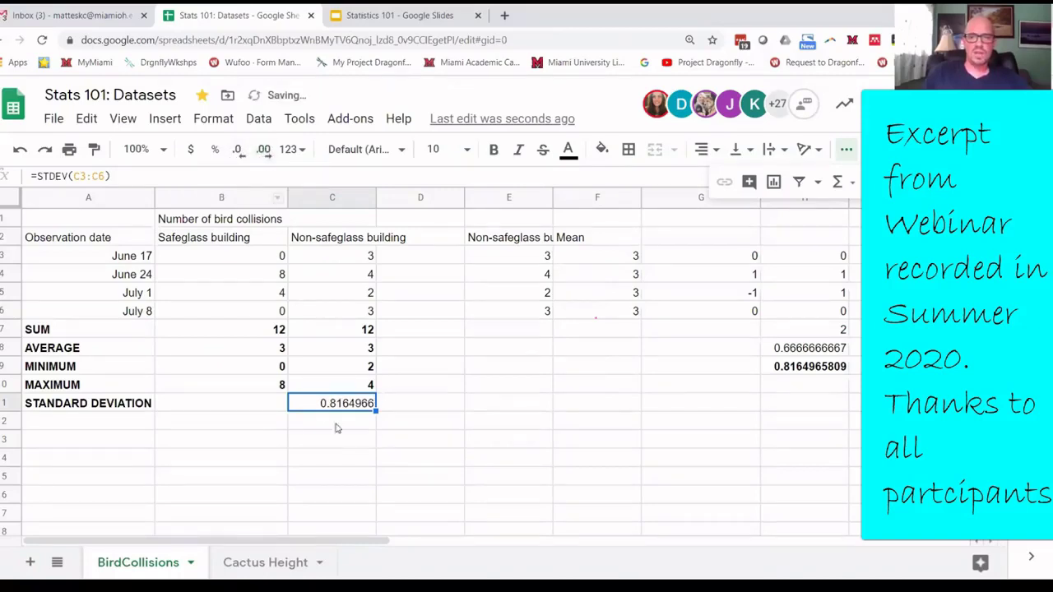
{"action": "left_click", "coordinate": [785, 366]}
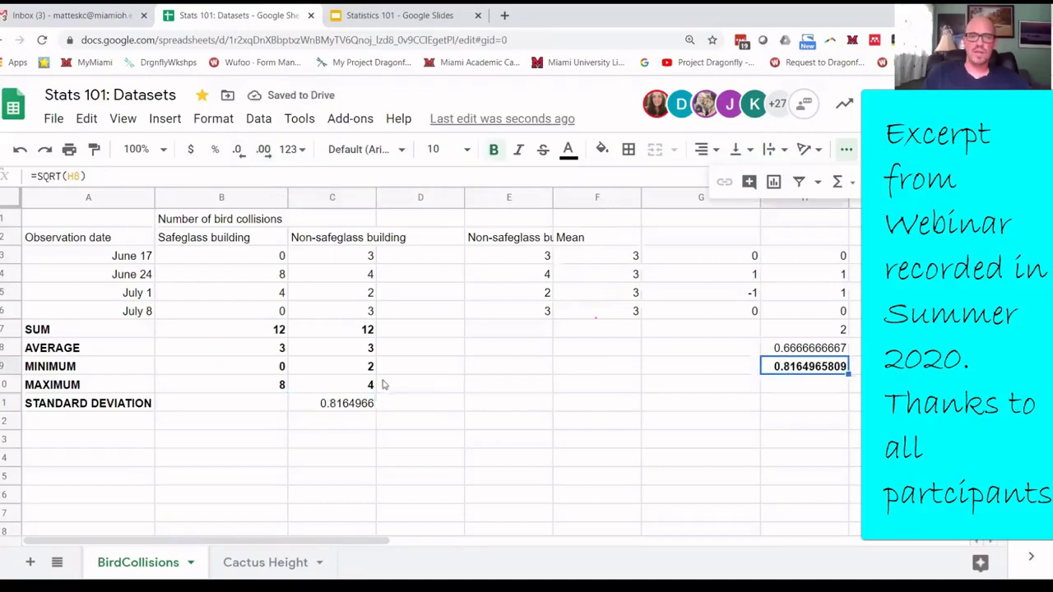
- Make C11 bold, fill its STDEV formula across to B11 for the safeglass building, and check the copied formula
{"action": "left_click", "coordinate": [360, 407]}
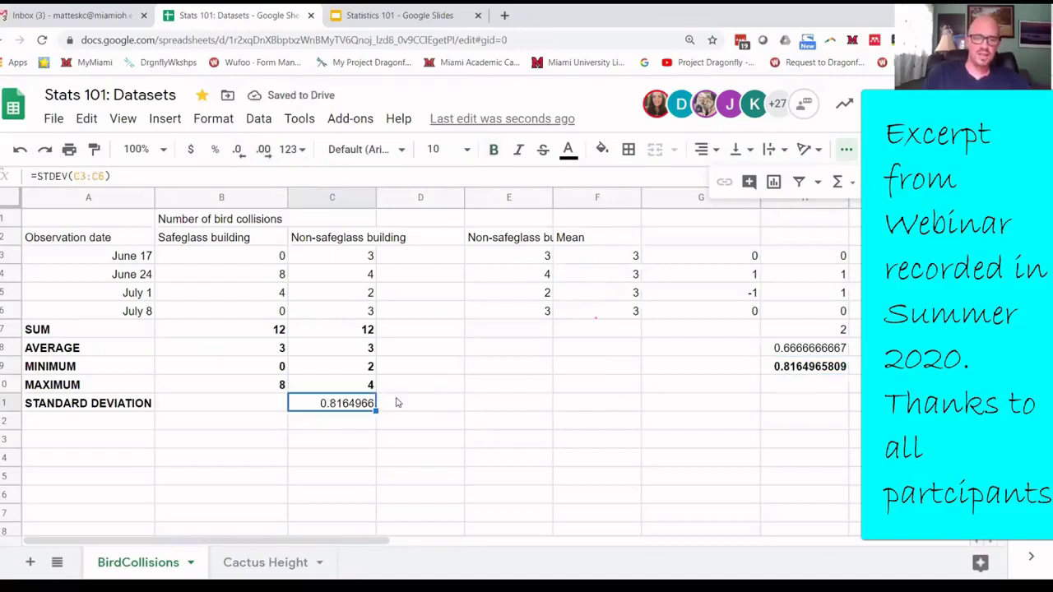
{"action": "key", "text": "ctrl+b"}
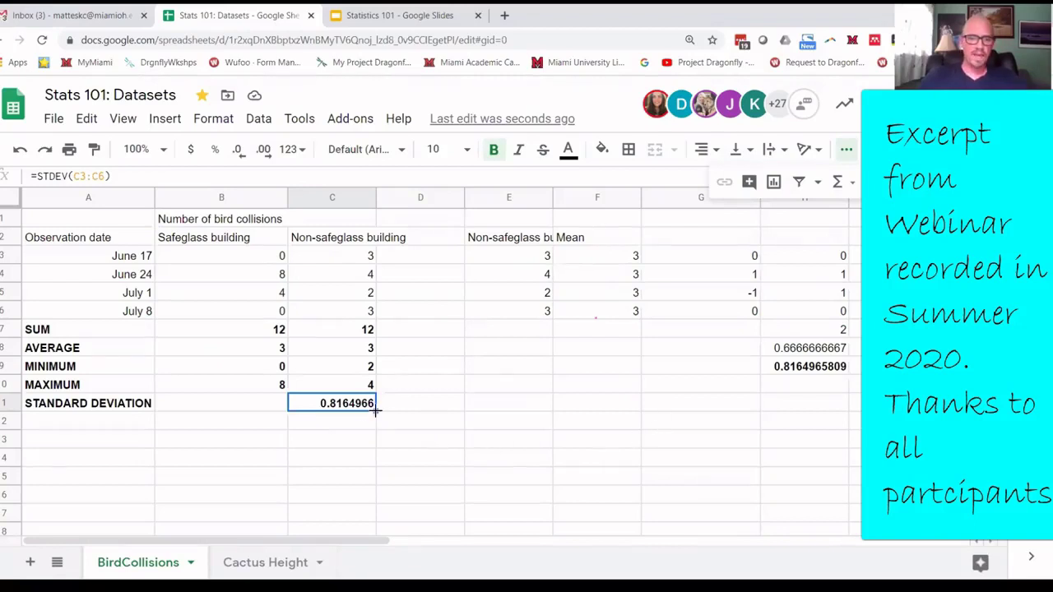
{"action": "left_click_drag", "start_coordinate": [290, 403], "coordinate": [258, 403]}
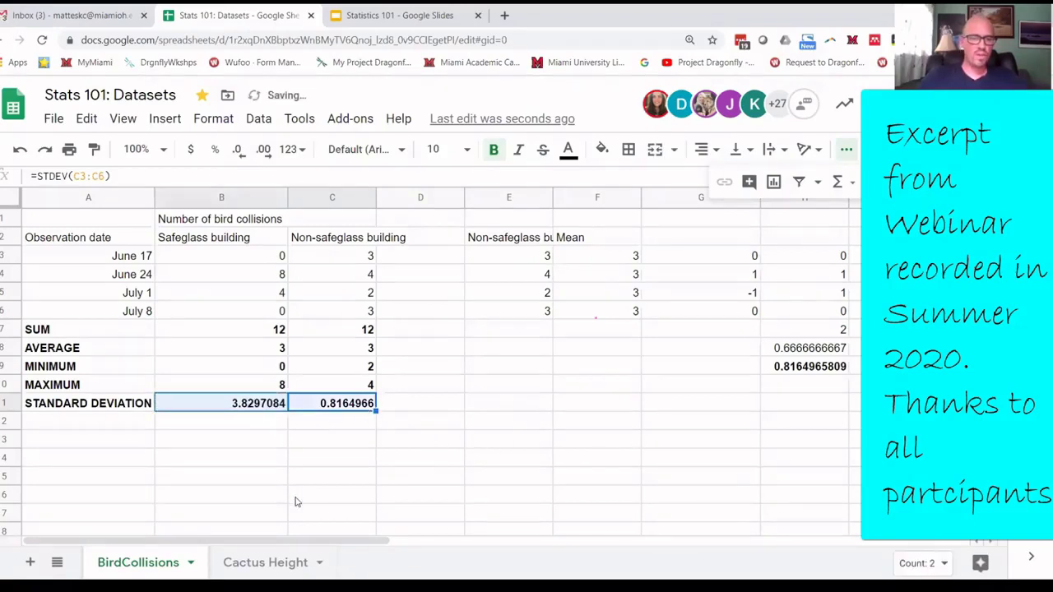
{"action": "left_click", "coordinate": [257, 406]}
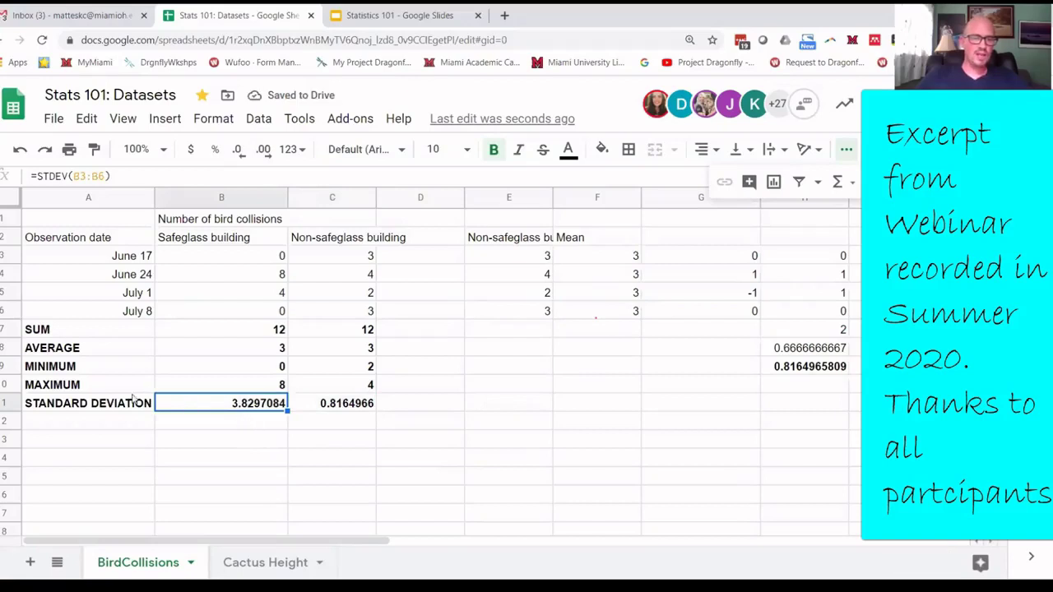
{"action": "left_click", "coordinate": [223, 239]}
- Reduce the safeglass building's standard deviation in B11 to two decimal places
{"action": "left_click", "coordinate": [244, 404]}
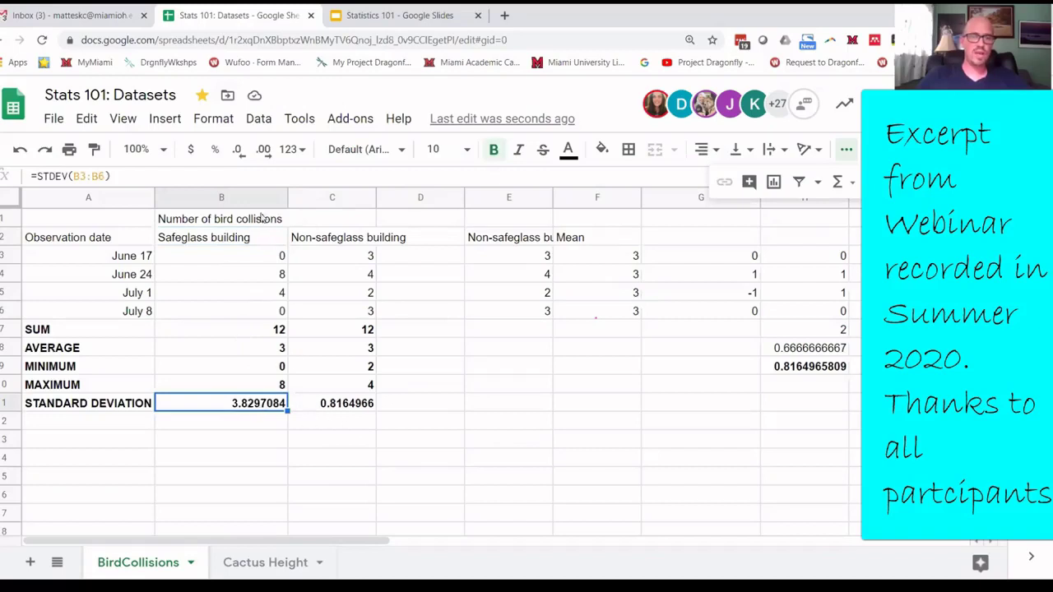
{"action": "left_click", "coordinate": [239, 155]}
{"action": "left_click", "coordinate": [240, 156]}
{"action": "left_click", "coordinate": [240, 155]}
{"action": "left_click", "coordinate": [240, 156]}
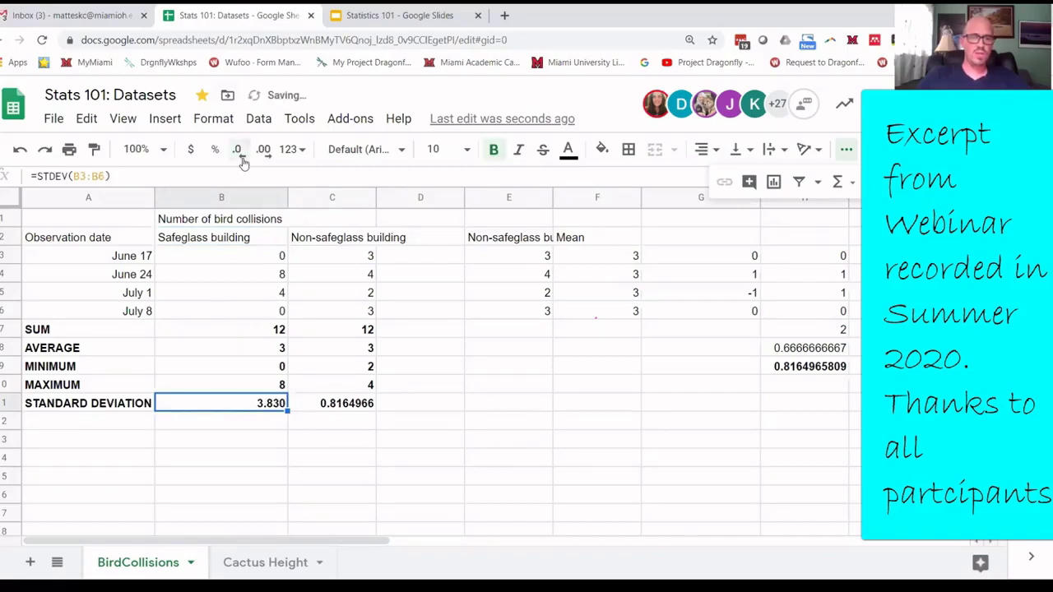
{"action": "left_click", "coordinate": [239, 156]}
- Reduce the non-safeglass standard deviation in C11 to two decimal places and select B11:C11 to compare both buildings
{"action": "left_click", "coordinate": [333, 407]}
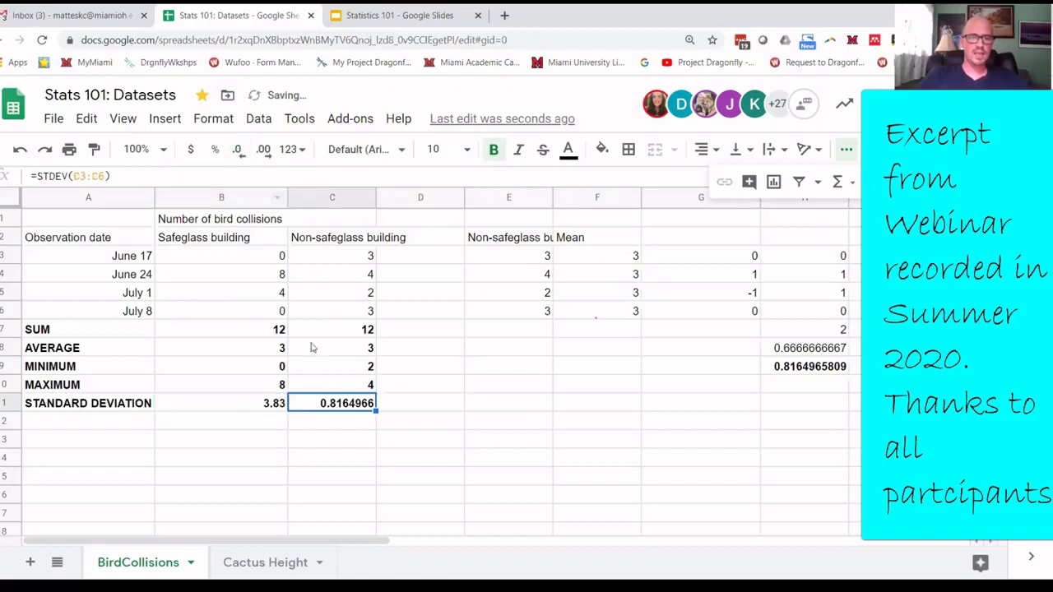
{"action": "left_click", "coordinate": [239, 156]}
{"action": "left_click", "coordinate": [240, 155]}
{"action": "left_click", "coordinate": [240, 156]}
{"action": "left_click", "coordinate": [239, 155]}
{"action": "left_click", "coordinate": [239, 156]}
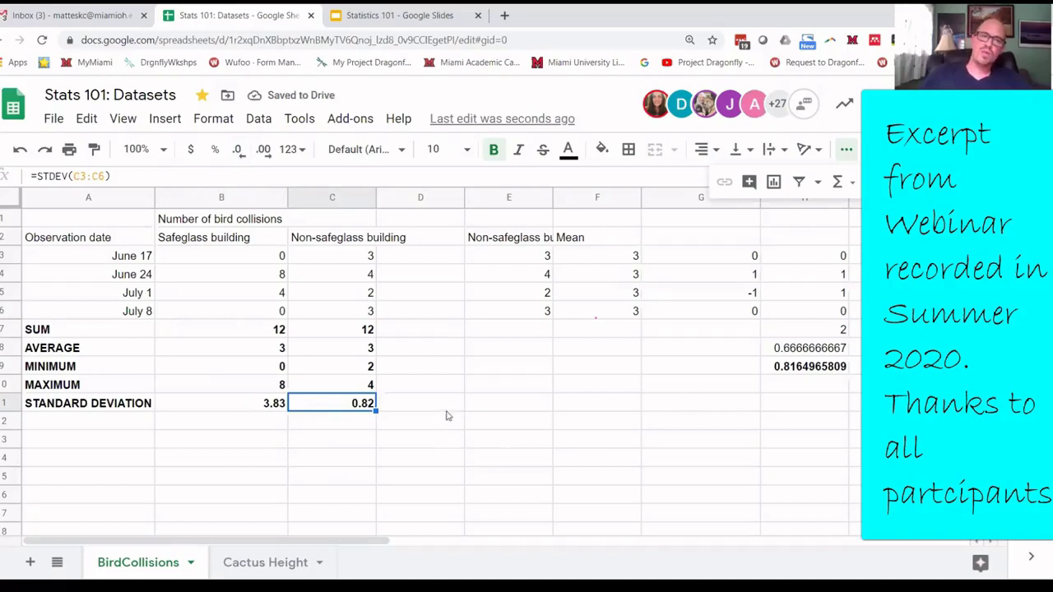
{"action": "left_click_drag", "start_coordinate": [270, 409], "coordinate": [348, 402]}
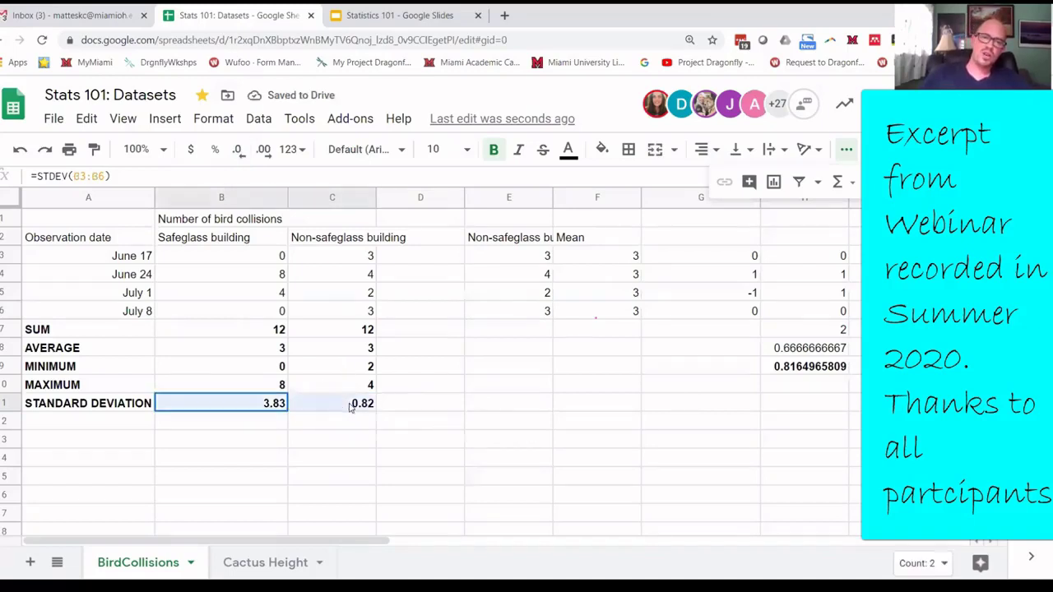